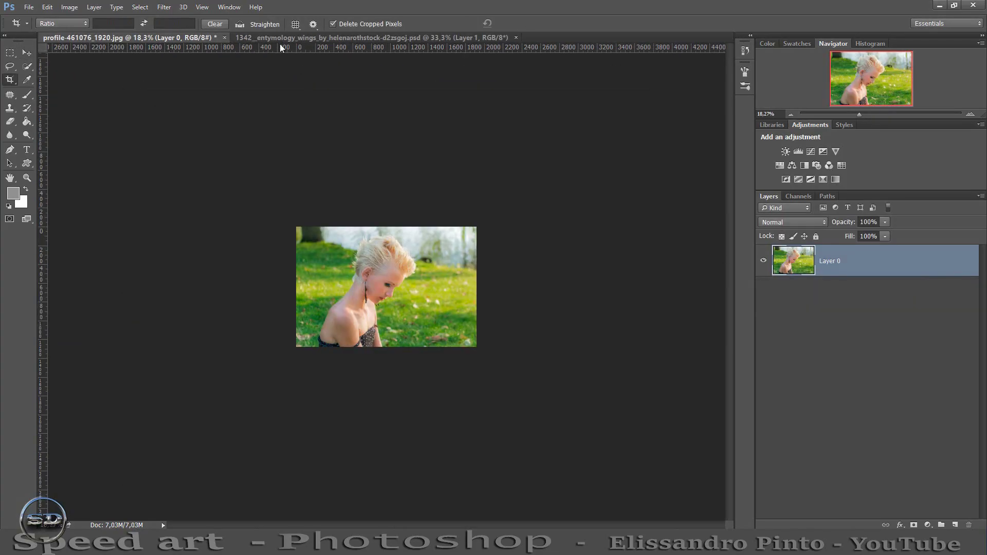
# Bring the wing into the portrait and shrink it to sit left of the woman
pyautogui.click(371, 37)
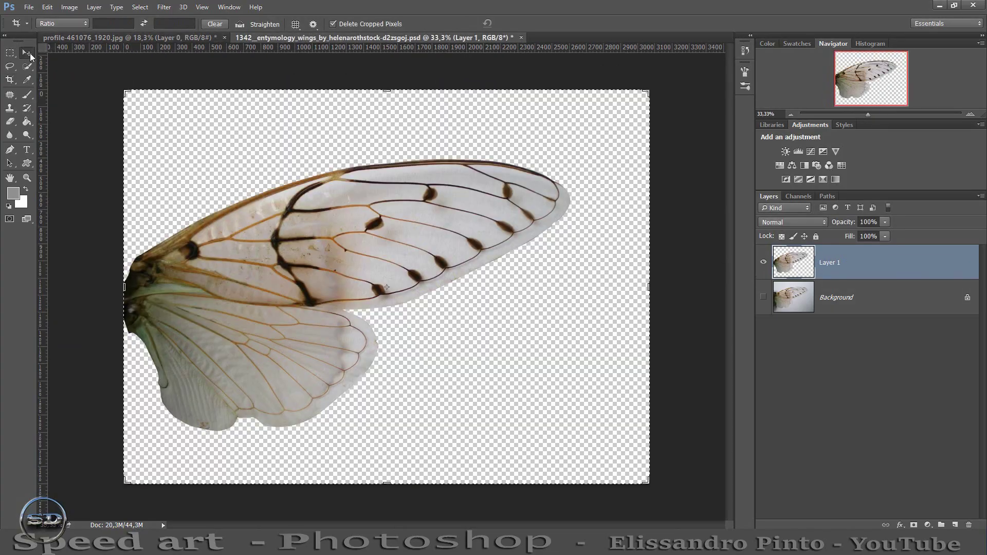
pyautogui.moveTo(308, 206); pyautogui.dragTo(386, 287)
pyautogui.hotkey('ctrl', 't')
pyautogui.moveTo(401, 333); pyautogui.dragTo(140, 233)
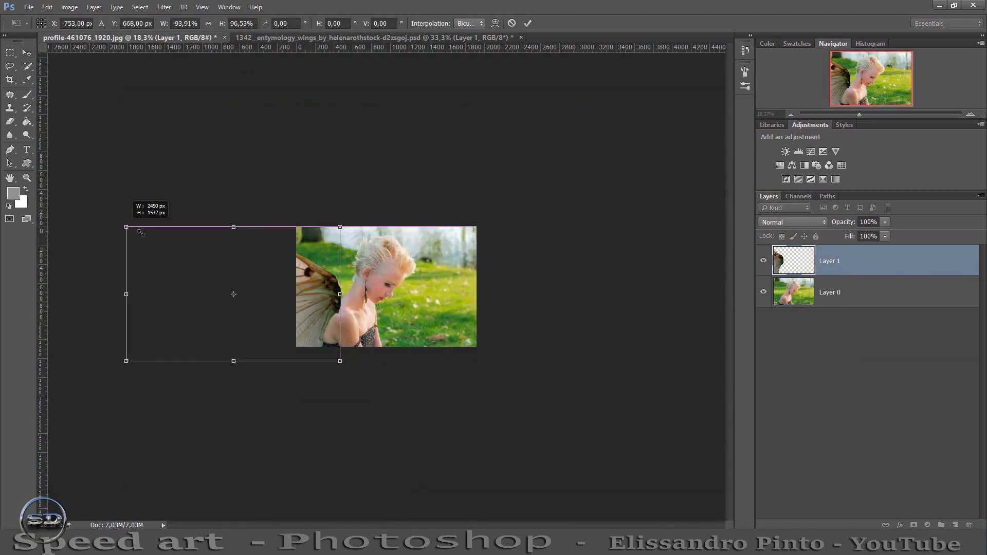
pyautogui.press('Return')
# Add a new layer and crop outward to enlarge the canvas around the wing
pyautogui.hotkey('ctrl', 'j')
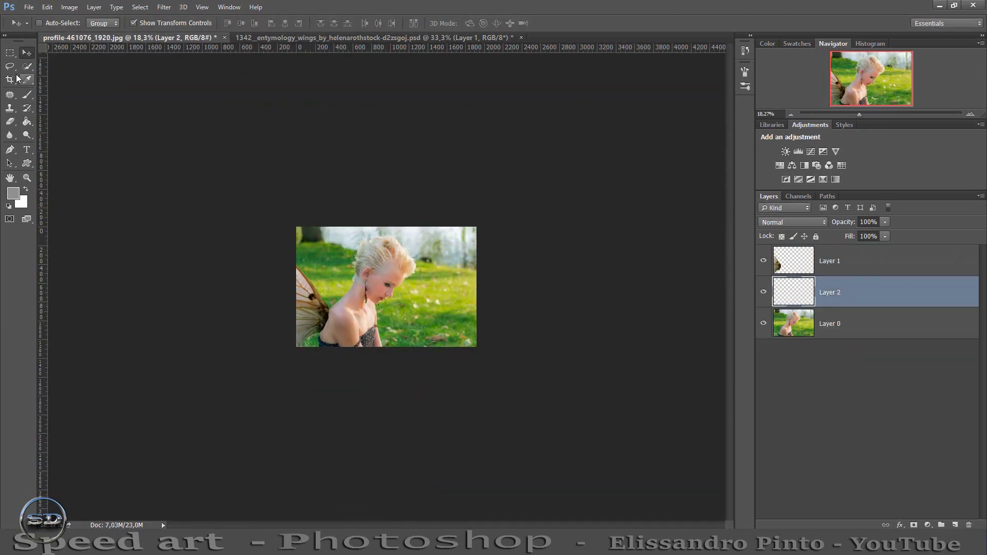
pyautogui.press('c')
pyautogui.moveTo(387, 216); pyautogui.dragTo(393, 281)
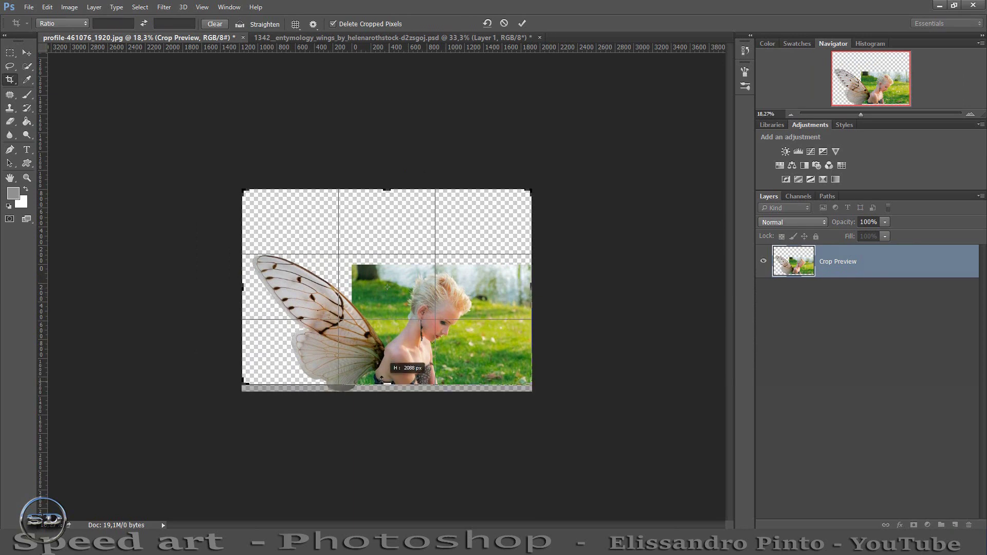
pyautogui.press('Return')
pyautogui.moveTo(861, 115); pyautogui.dragTo(869, 114)
# Bring in a second wing copy and flip it horizontally
pyautogui.moveTo(247, 207); pyautogui.dragTo(348, 319)
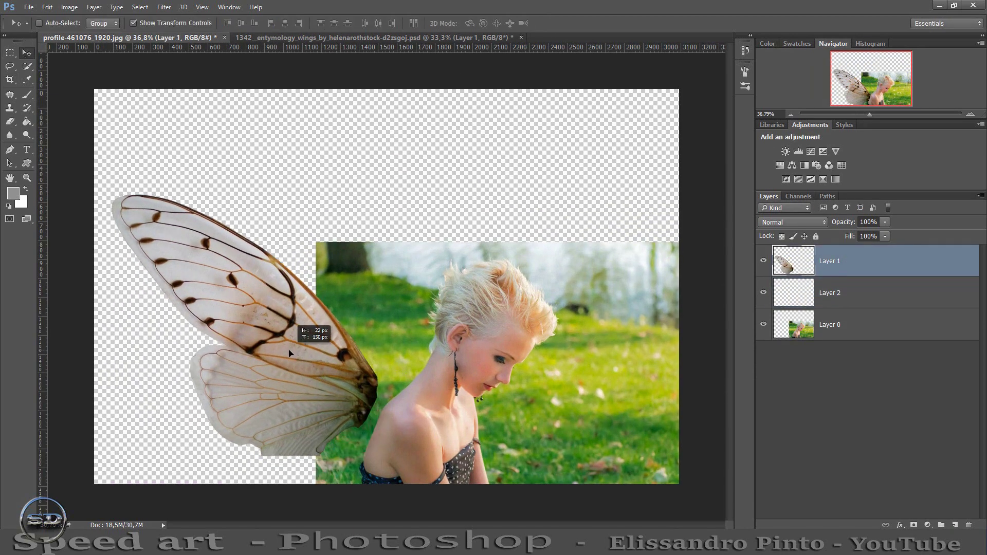
pyautogui.hotkey('ctrl', 't')
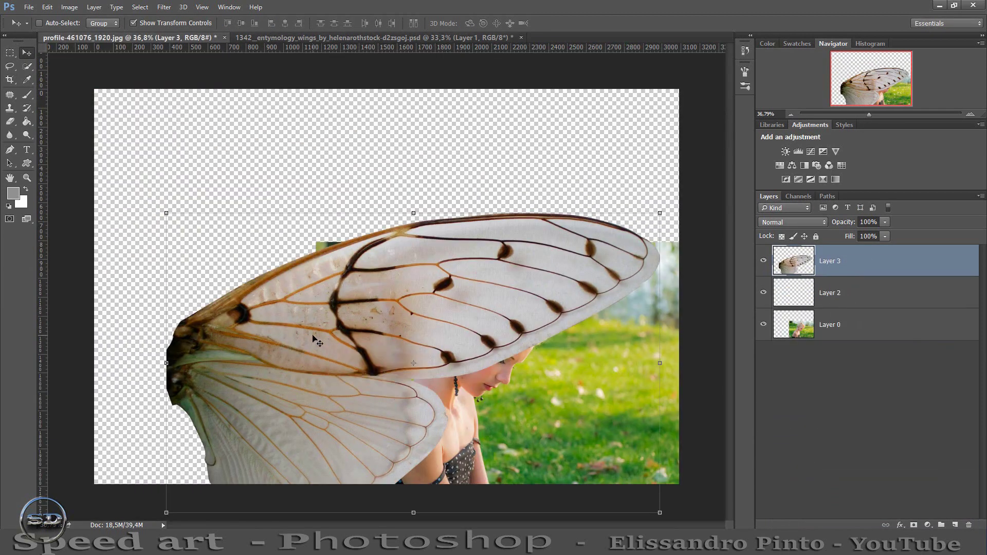
pyautogui.rightClick(324, 272)
pyautogui.click(353, 504)
# Scale, rotate and place the wing behind her shoulder, then hide Layer 3 and select Layer 0
pyautogui.moveTo(640, 222); pyautogui.dragTo(463, 288)
pyautogui.moveTo(206, 155); pyautogui.dragTo(154, 215)
pyautogui.moveTo(385, 360)
pyautogui.mouseDown()
pyautogui.moveTo(289, 351)
pyautogui.moveTo(281, 318)
pyautogui.mouseUp()
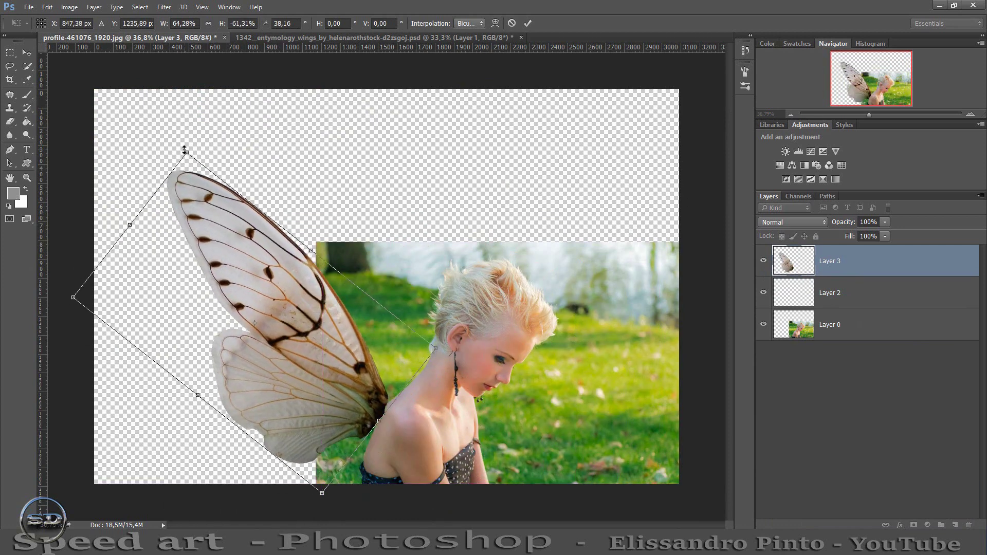
pyautogui.moveTo(183, 149); pyautogui.dragTo(149, 93)
pyautogui.press('Return')
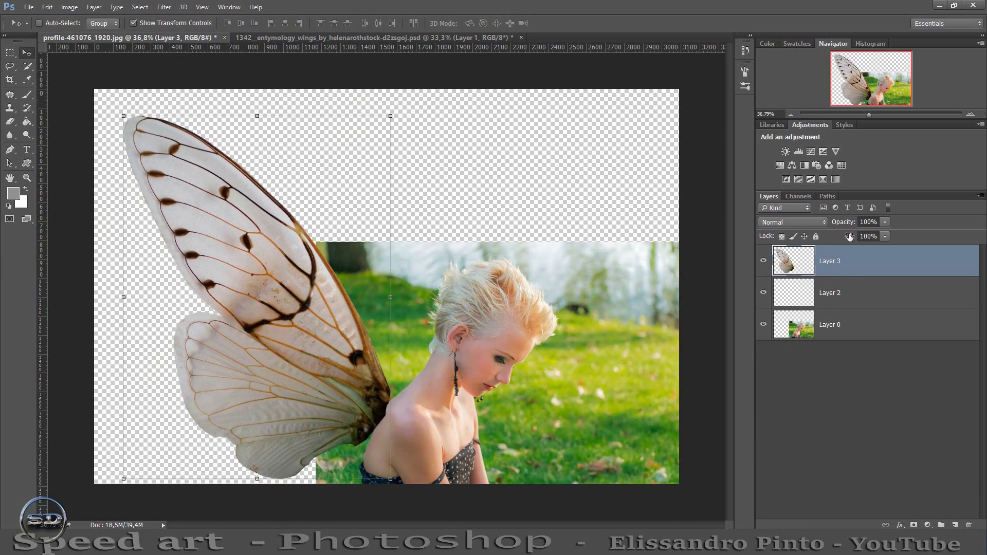
pyautogui.click(763, 261)
pyautogui.click(800, 325)
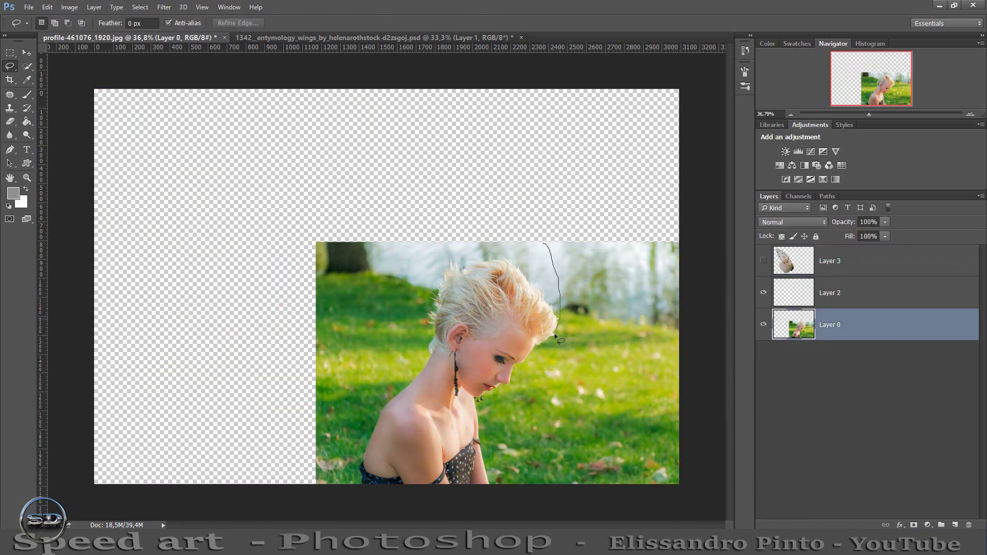
# Copy the lassoed meadow patch, flip it horizontally, and stretch it across the empty left side
pyautogui.hotkey('ctrl', 'j')
pyautogui.hotkey('ctrl', 't')
pyautogui.rightClick(563, 321)
pyautogui.click(591, 491)
pyautogui.moveTo(581, 391); pyautogui.dragTo(221, 393)
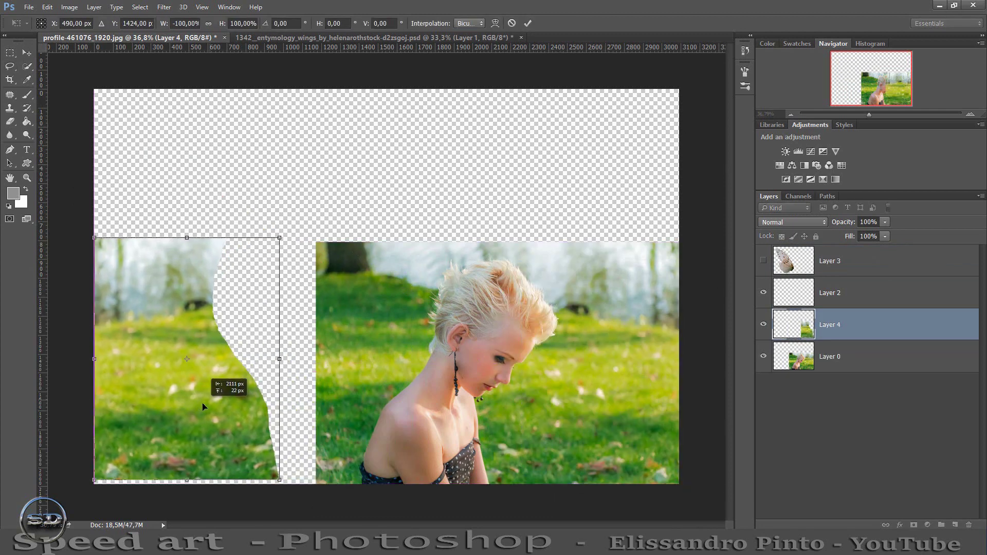
pyautogui.moveTo(282, 363); pyautogui.dragTo(492, 369)
pyautogui.press('Return')
# Add an inverted mask to the meadow patch and brush white to reveal it
pyautogui.click(913, 525)
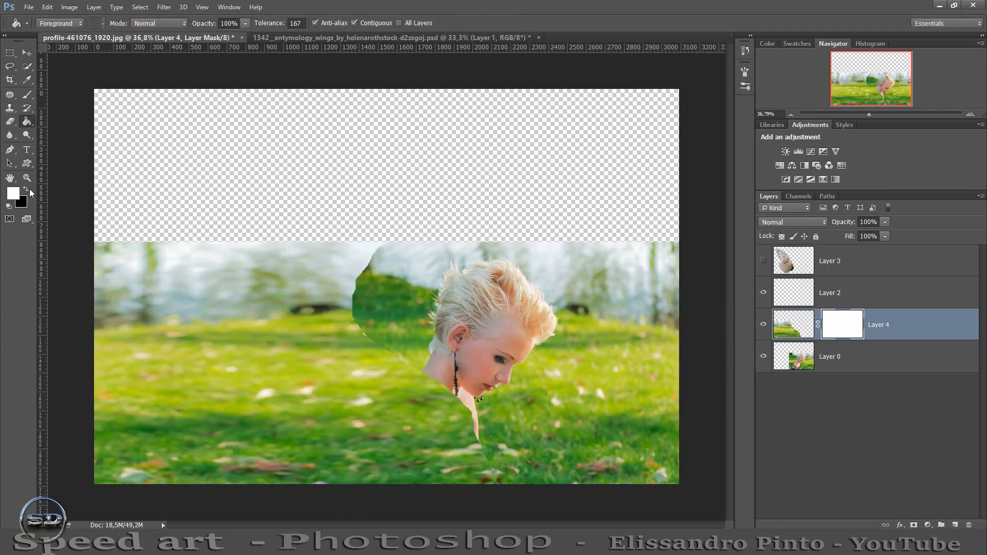
pyautogui.hotkey('ctrl', 'i')
pyautogui.press('b')
pyautogui.moveTo(103, 478)
pyautogui.mouseDown()
pyautogui.moveTo(99, 269)
pyautogui.moveTo(306, 433)
pyautogui.moveTo(216, 452)
pyautogui.moveTo(145, 401)
pyautogui.moveTo(248, 266)
pyautogui.mouseUp()
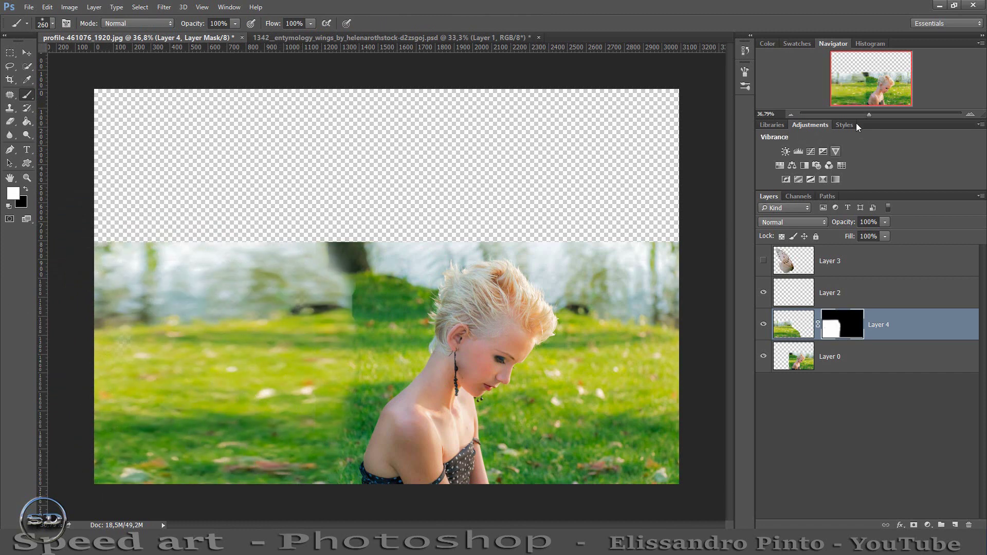
# Switch between Layer 0 and the meadow patch layer to check the blend
pyautogui.keyDown('alt'); pyautogui.scroll(3, 396, 286); pyautogui.keyUp('alt')
pyautogui.click(830, 356)
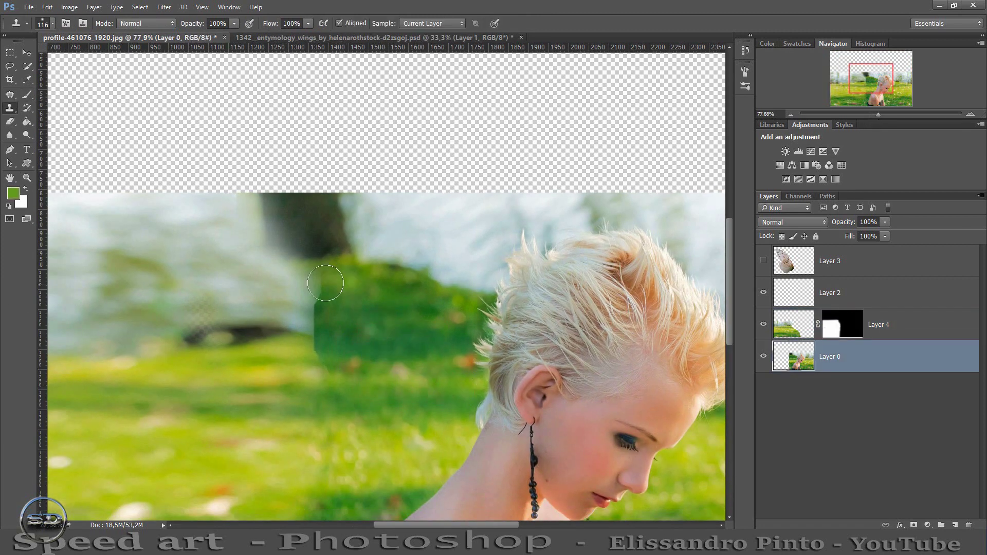
pyautogui.scroll(-3, 322, 376)
pyautogui.click(785, 314)
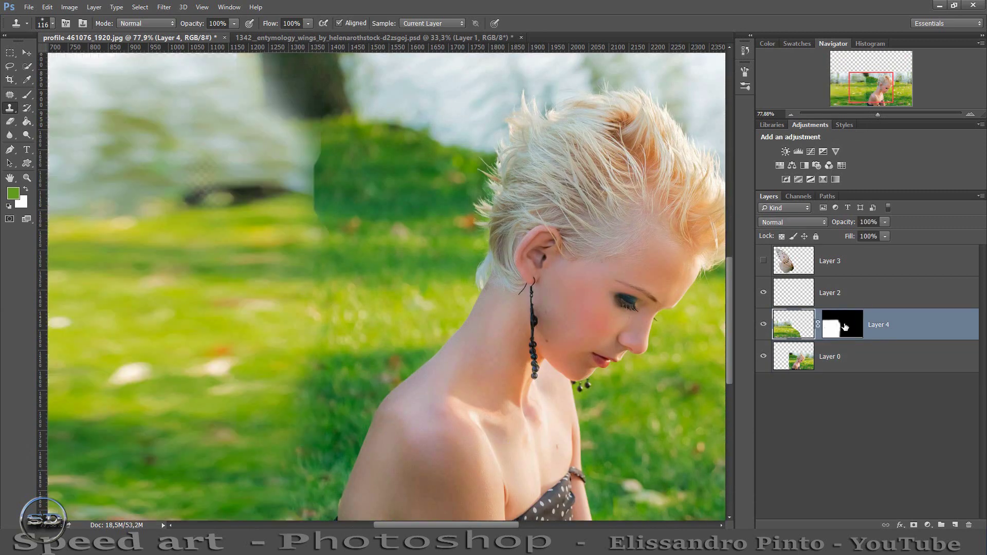
pyautogui.keyDown('alt'); pyautogui.scroll(-3, 337, 341); pyautogui.keyUp('alt')
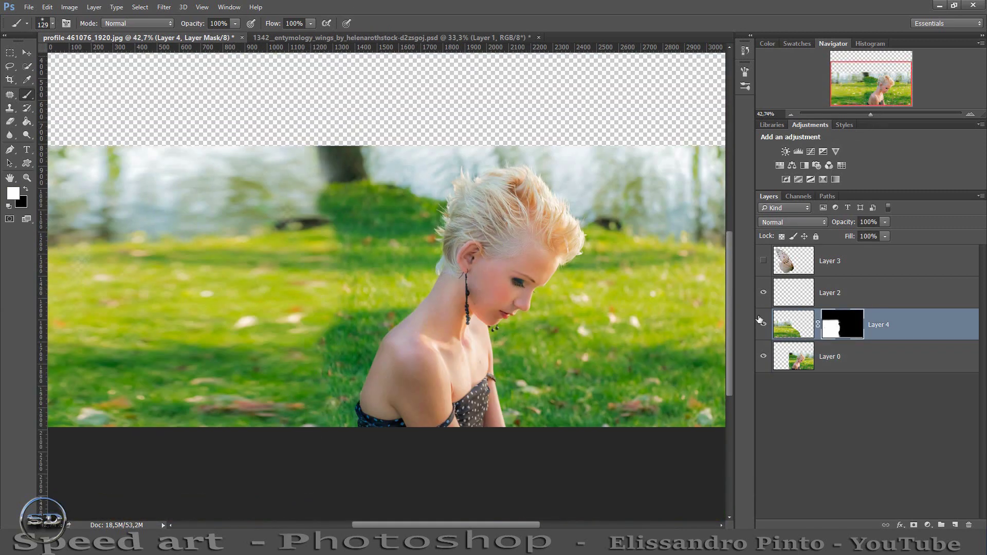
pyautogui.click(829, 357)
pyautogui.keyDown('alt'); pyautogui.scroll(3, 724, 250); pyautogui.keyUp('alt')
pyautogui.keyDown('alt'); pyautogui.scroll(-3, 725, 250); pyautogui.keyUp('alt')
pyautogui.scroll(-2, 725, 251)
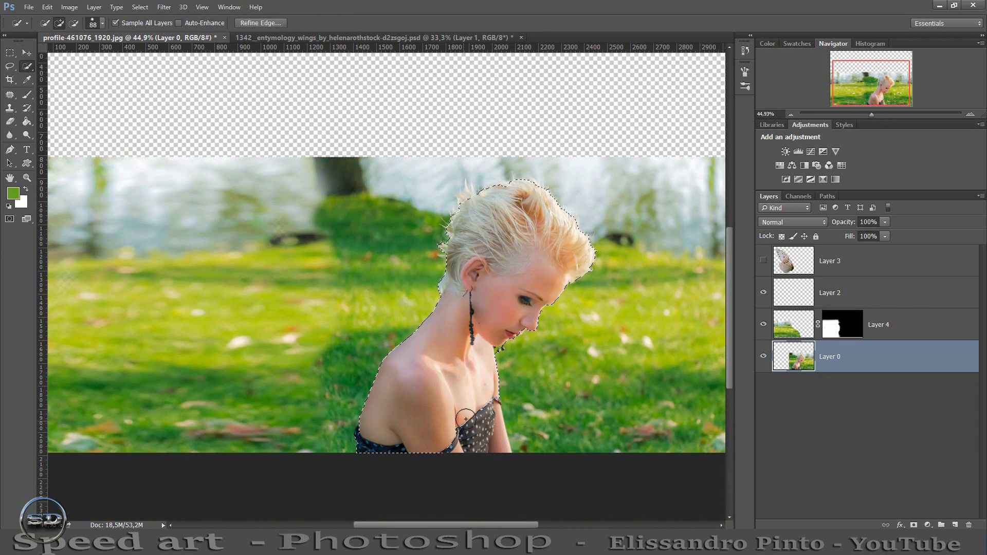
# Copy the woman to her own layer and place the sunset image above Layer 4
pyautogui.hotkey('ctrl', 'j')
pyautogui.moveTo(830, 356); pyautogui.dragTo(836, 284)
pyautogui.moveTo(871, 115); pyautogui.dragTo(867, 114)
pyautogui.click(830, 389)
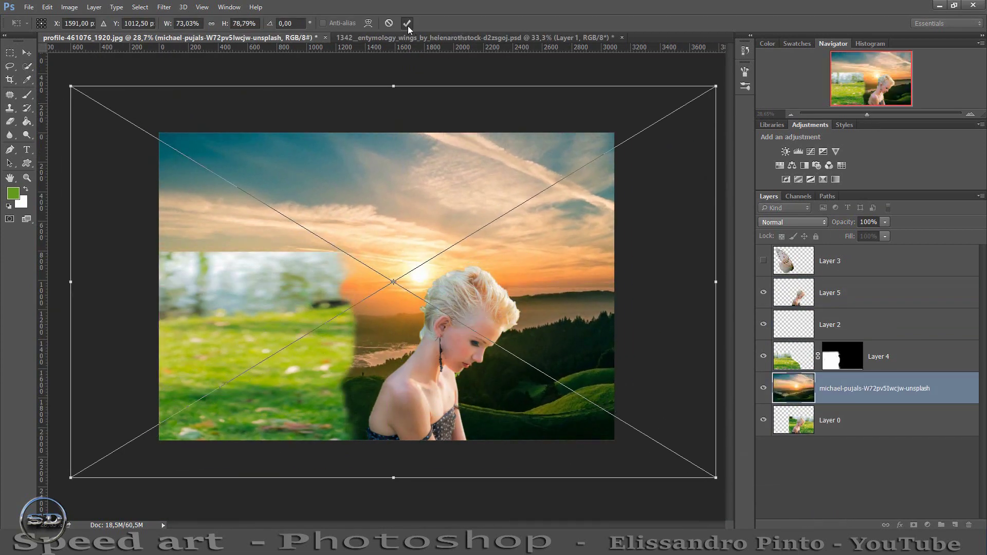
pyautogui.click(406, 23)
pyautogui.moveTo(849, 388); pyautogui.dragTo(853, 334)
# Mask the sunset layer to reveal sky over the empty top, and show the wing again
pyautogui.press('g')
pyautogui.press('x')
pyautogui.click(397, 384)
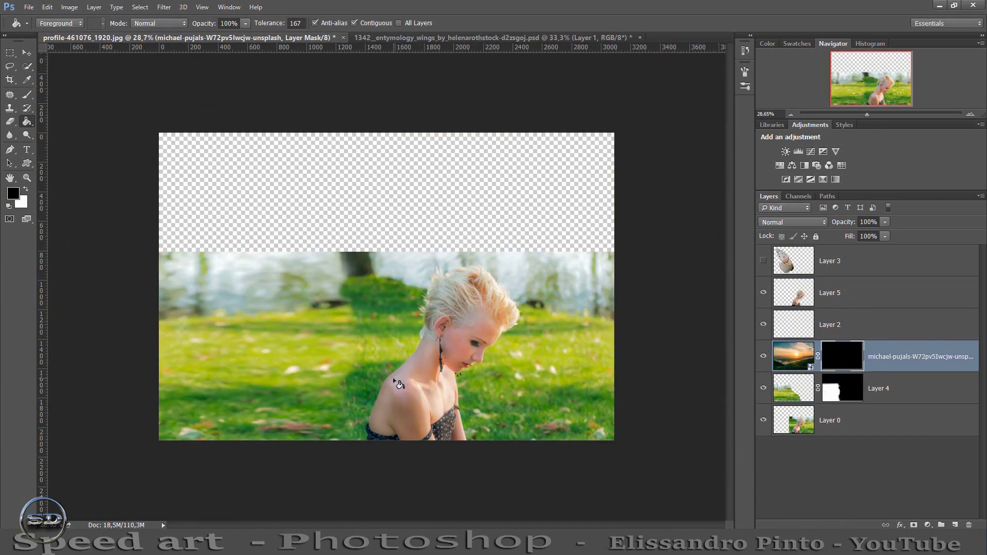
pyautogui.moveTo(239, 234)
pyautogui.mouseDown()
pyautogui.moveTo(194, 271)
pyautogui.moveTo(569, 188)
pyautogui.moveTo(297, 150)
pyautogui.mouseUp()
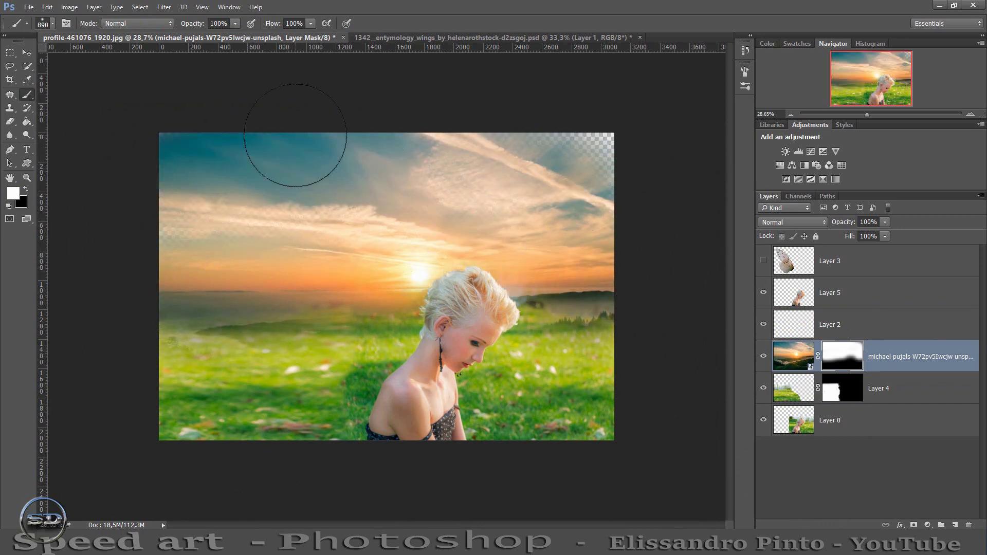
pyautogui.hotkey('ctrl', 'z')
pyautogui.click(763, 261)
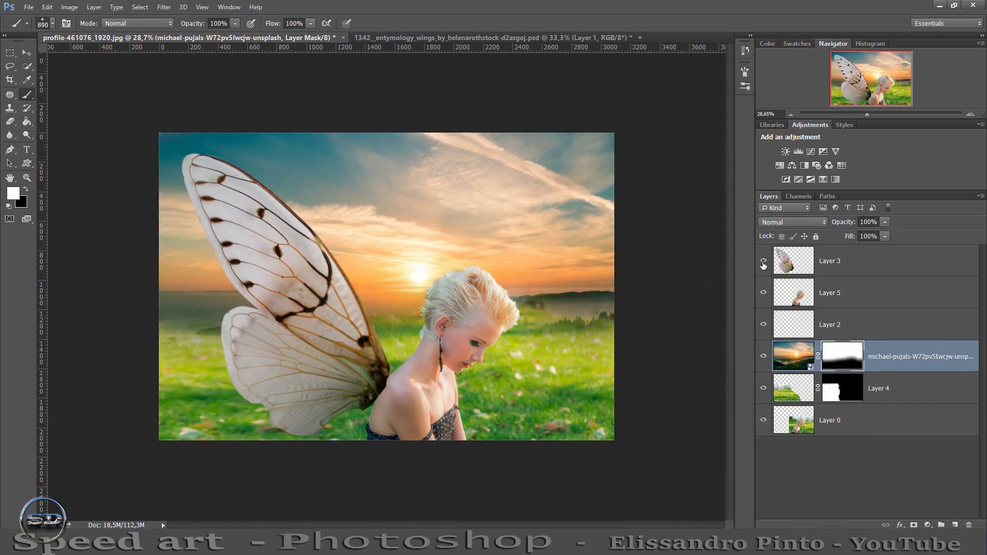
pyautogui.moveTo(553, 292); pyautogui.dragTo(566, 288)
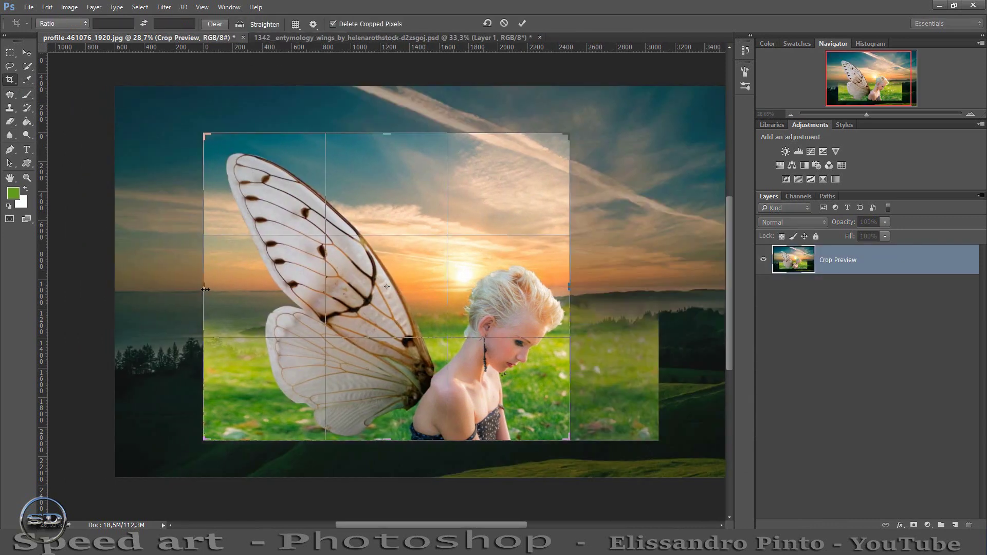
# Apply the tight crop and lower Layer 3's fill to make the wing translucent
pyautogui.click(522, 23)
pyautogui.moveTo(866, 114); pyautogui.dragTo(872, 114)
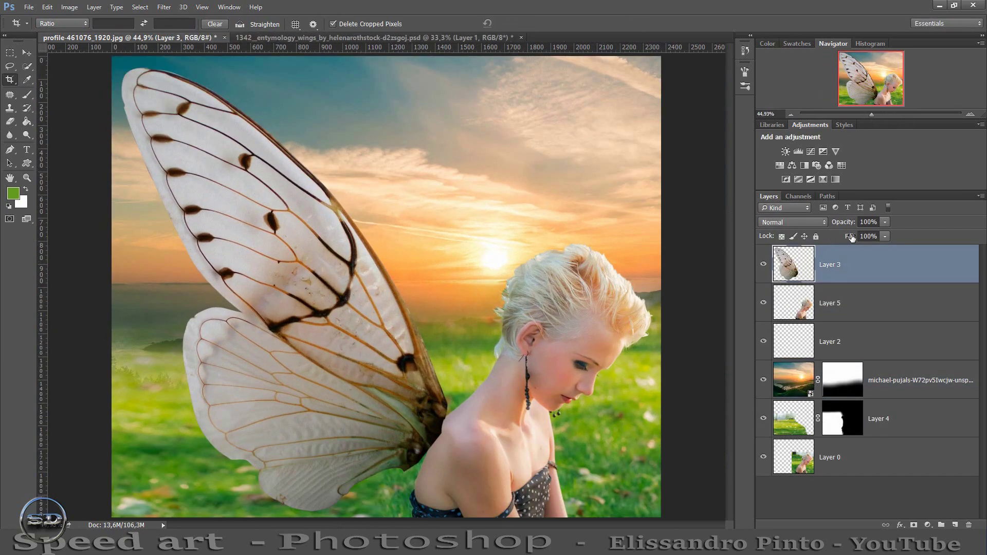
pyautogui.moveTo(849, 237); pyautogui.dragTo(829, 236)
pyautogui.moveTo(870, 114); pyautogui.dragTo(858, 113)
# Reshape the wing's lower edge with Liquify and nudge it slightly right toward her back
pyautogui.click(164, 7)
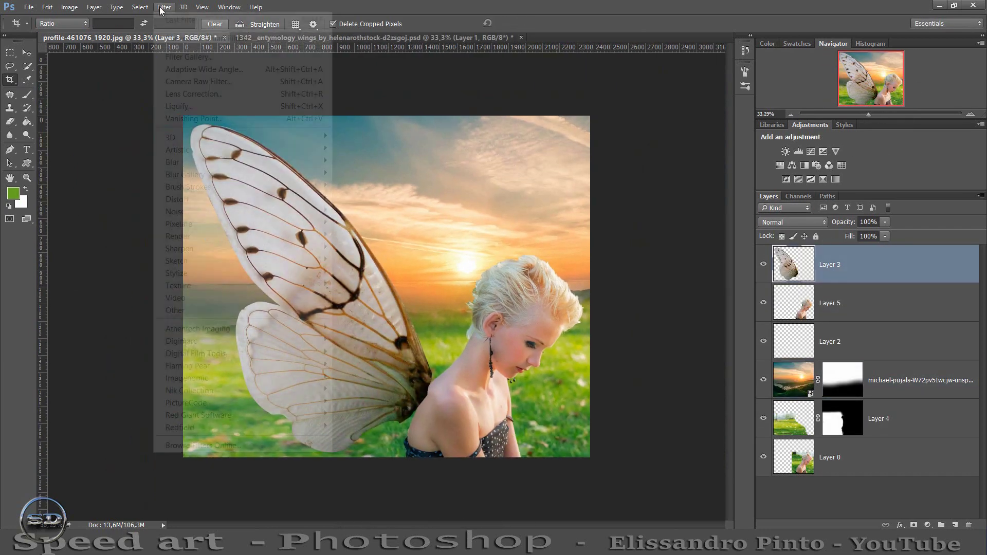
pyautogui.click(186, 110)
pyautogui.press('[')
pyautogui.press('[')
pyautogui.press('[')
pyautogui.hotkey('ctrl', '-')
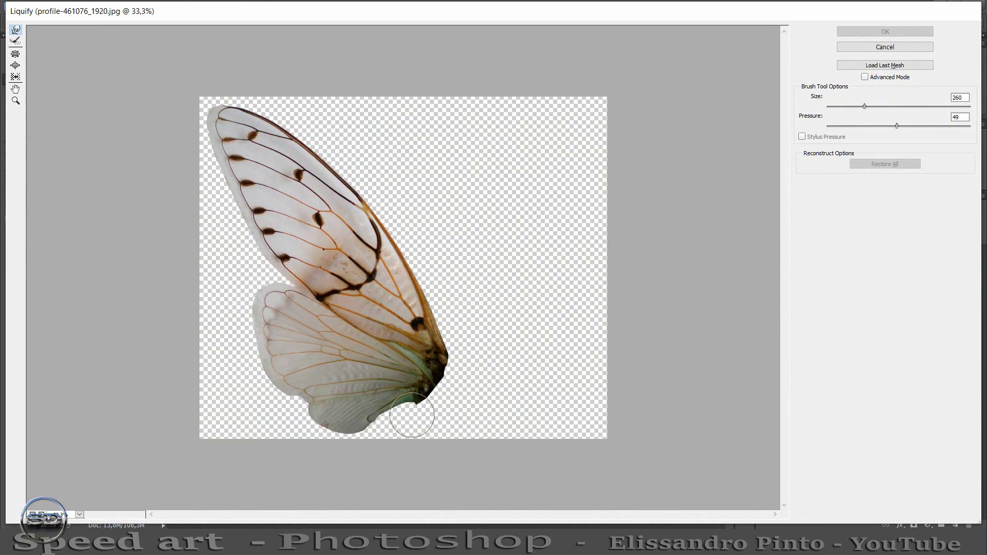
pyautogui.click(914, 33)
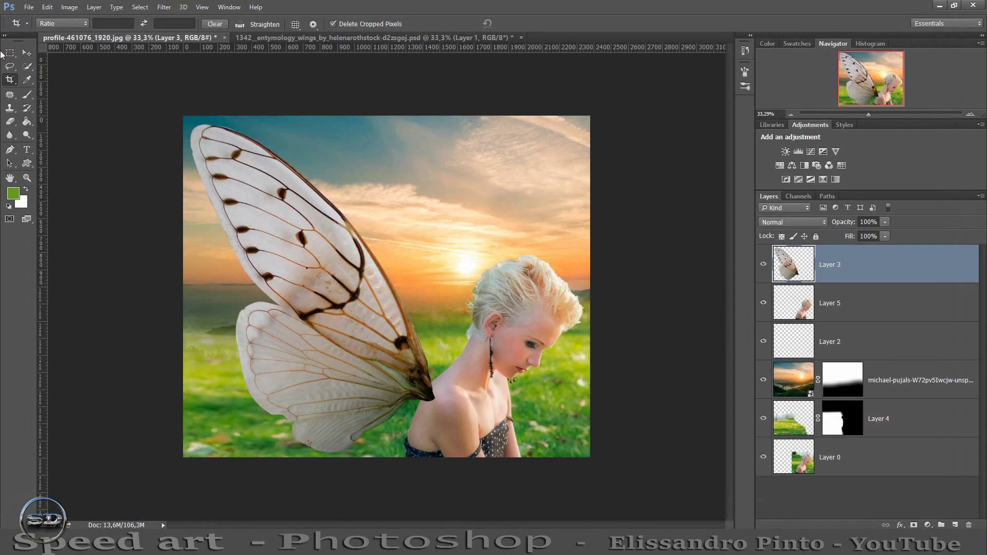
pyautogui.moveTo(344, 315); pyautogui.dragTo(338, 313)
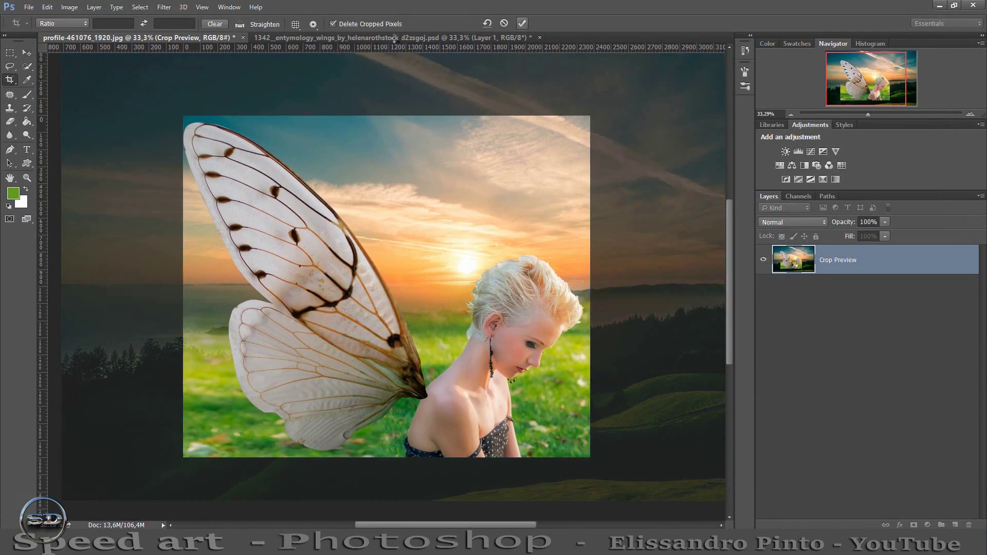
pyautogui.press('v')
pyautogui.moveTo(326, 267); pyautogui.dragTo(333, 268)
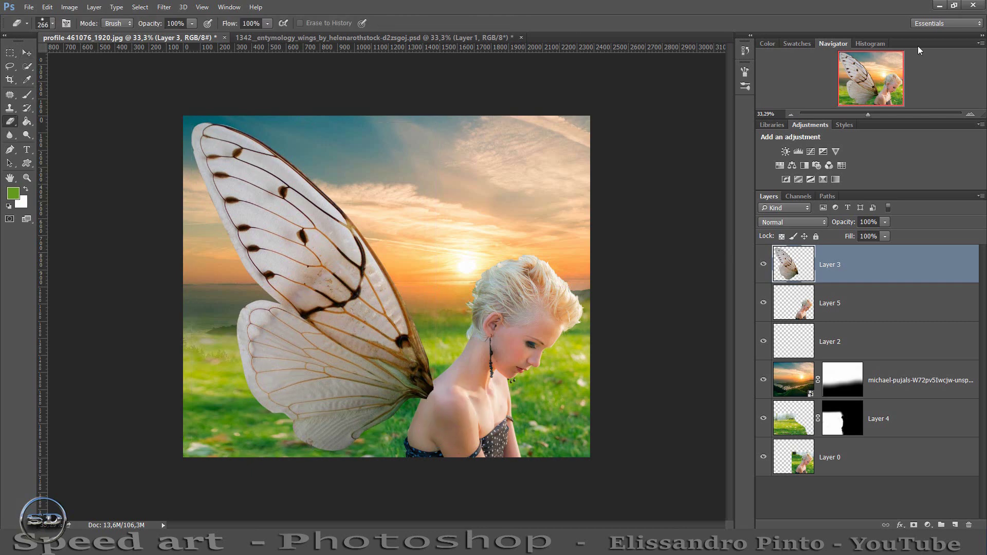
# Set the wing's fill to 65%, duplicate it, and give Layer 3 a style above its copy
pyautogui.moveTo(868, 113); pyautogui.dragTo(870, 112)
pyautogui.moveTo(849, 236); pyautogui.dragTo(833, 237)
pyautogui.hotkey('ctrl', 'j')
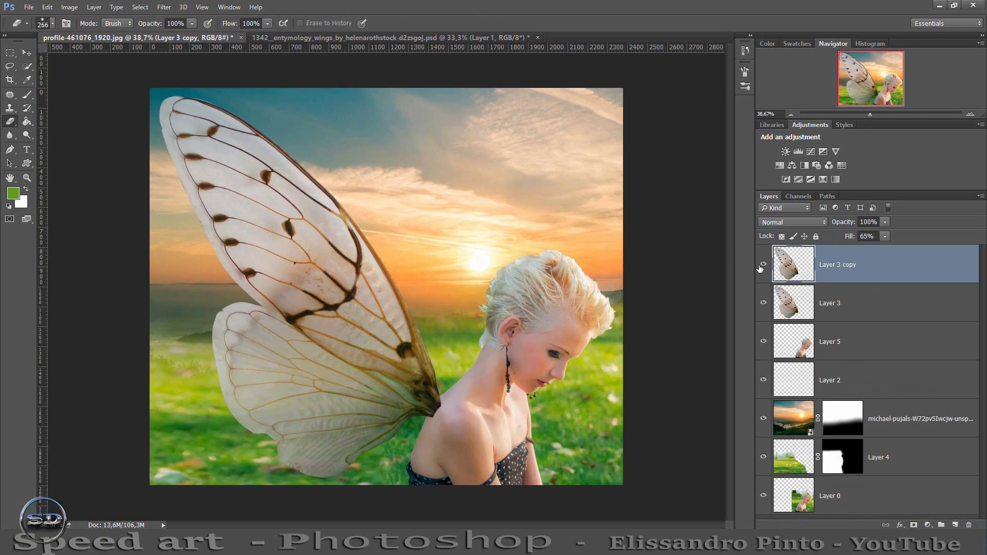
pyautogui.click(833, 304)
pyautogui.click(844, 125)
pyautogui.click(796, 138)
pyautogui.moveTo(782, 297); pyautogui.dragTo(782, 259)
# Lower Layer 3 copy's opacity and fill to keep it translucent
pyautogui.click(786, 355)
pyautogui.click(797, 269)
pyautogui.click(801, 348)
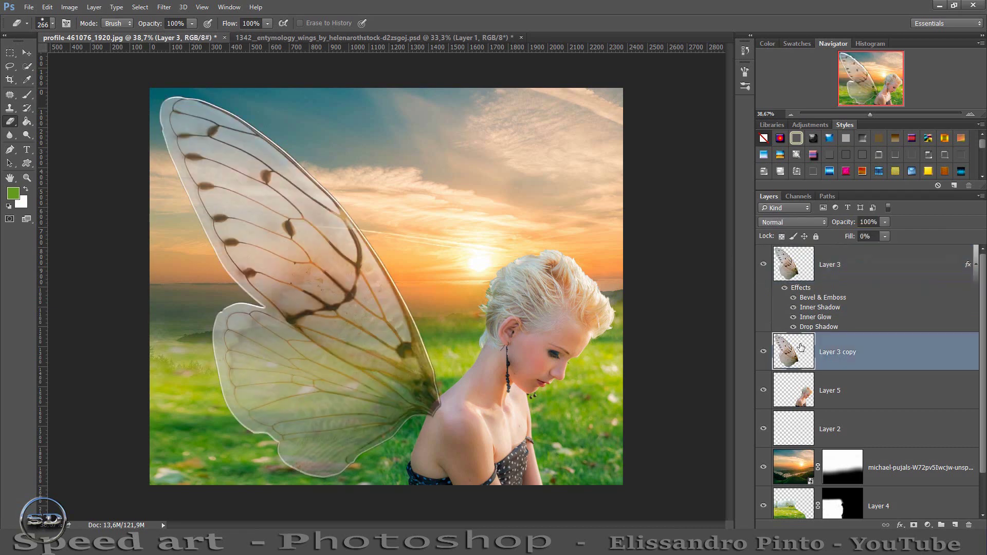
pyautogui.moveTo(843, 221); pyautogui.dragTo(823, 222)
pyautogui.click(792, 222)
pyautogui.click(776, 307)
pyautogui.click(875, 236)
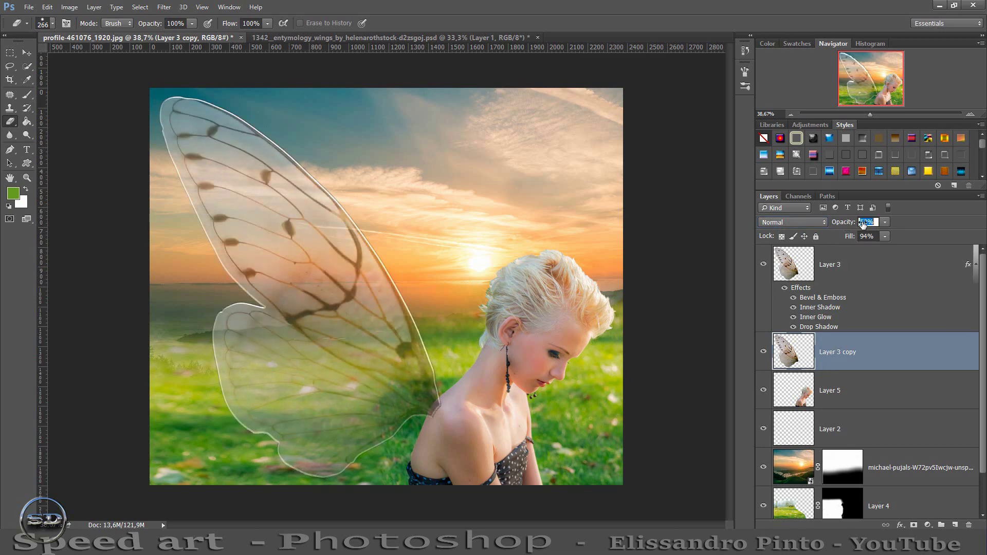
# Convert Layer 3 and its effects to a Smart Object, then reselect Layer 3 copy
pyautogui.click(843, 265)
pyautogui.rightClick(869, 264)
pyautogui.click(866, 280)
pyautogui.click(806, 305)
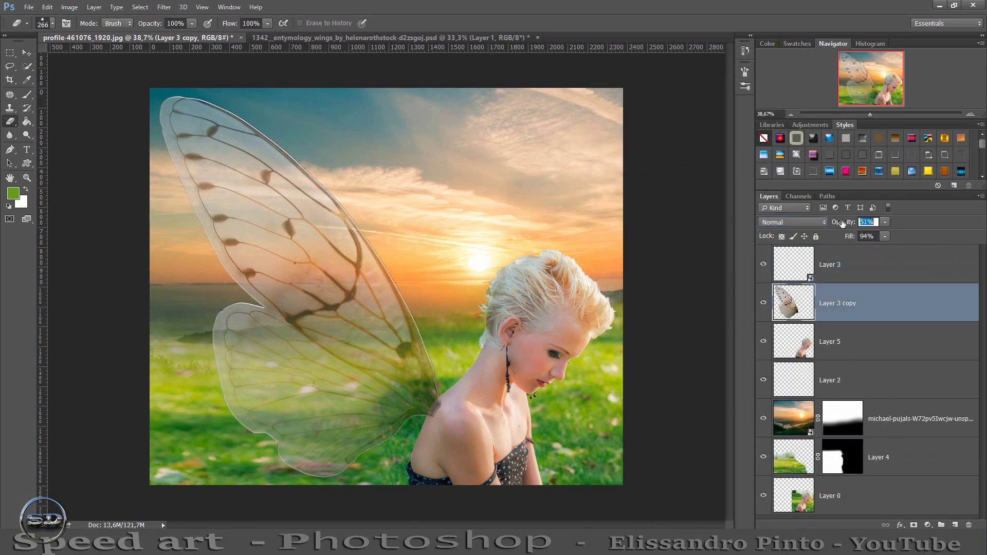
# Duplicate the wing copy and try distorting its corners with free transform
pyautogui.hotkey('ctrl', 'j')
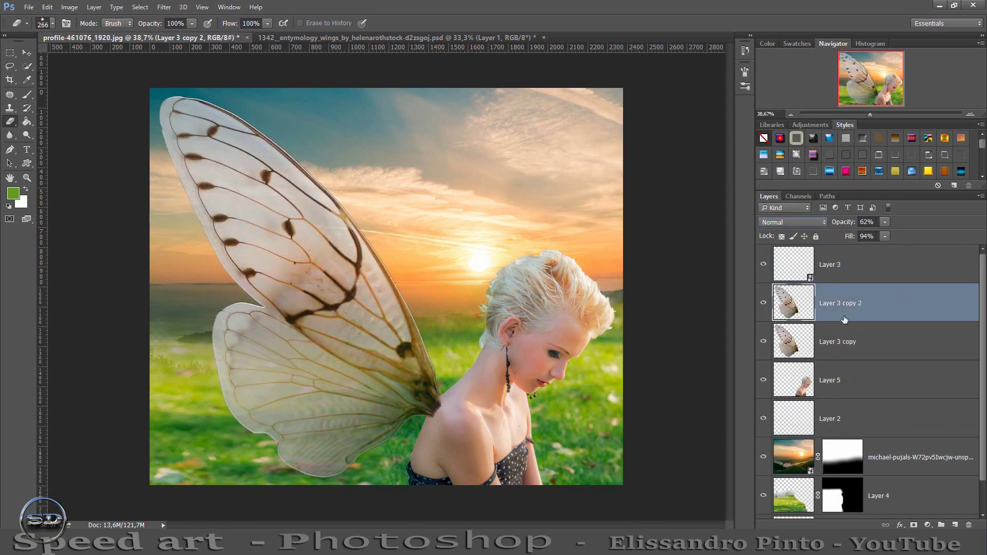
pyautogui.click(841, 341)
pyautogui.hotkey('ctrl', 't')
pyautogui.hotkey('ctrl', '-')
pyautogui.hotkey('ctrl', '-')
pyautogui.rightClick(320, 179)
pyautogui.click(345, 257)
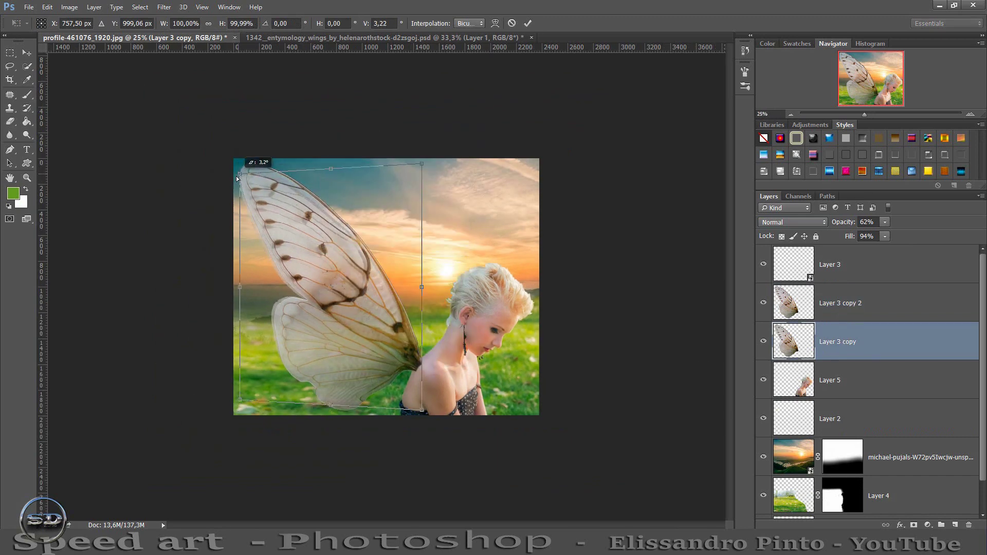
pyautogui.moveTo(240, 164); pyautogui.dragTo(276, 178)
pyautogui.moveTo(422, 164); pyautogui.dragTo(387, 189)
pyautogui.moveTo(240, 410)
pyautogui.mouseDown()
pyautogui.moveTo(213, 425)
pyautogui.moveTo(216, 379)
pyautogui.mouseUp()
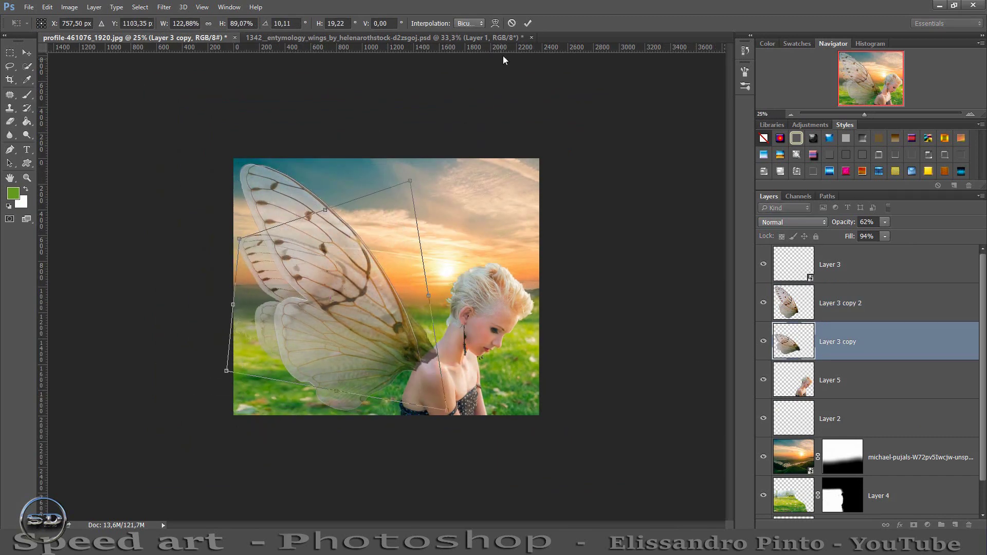
# Rotate the wing copy to about 41 degrees, tilting it behind the first wing
pyautogui.press('Escape')
pyautogui.hotkey('ctrl', 't')
pyautogui.moveTo(491, 110); pyautogui.dragTo(354, 193)
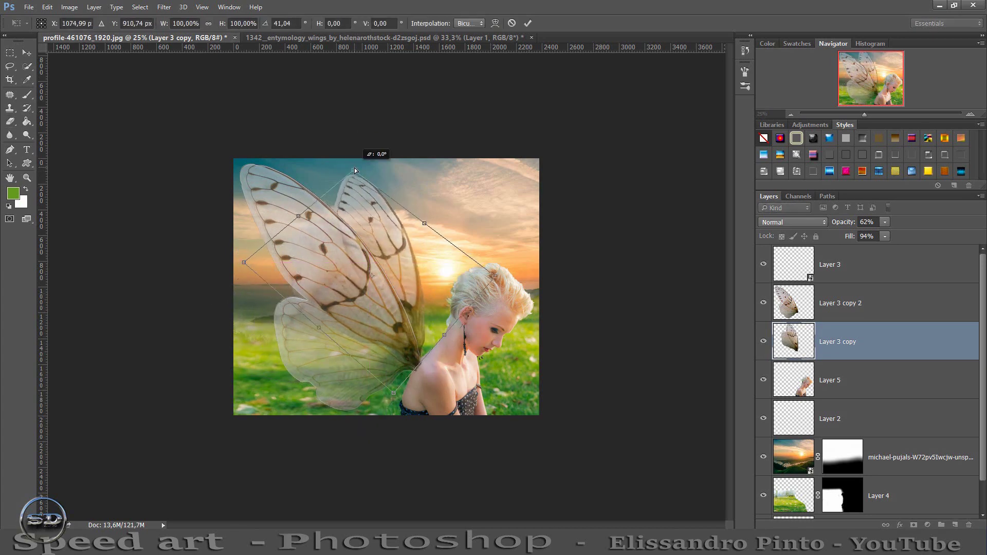
pyautogui.moveTo(865, 114); pyautogui.dragTo(869, 114)
pyautogui.moveTo(451, 129)
pyautogui.mouseDown()
pyautogui.moveTo(275, 157)
pyautogui.moveTo(207, 131)
pyautogui.moveTo(337, 138)
pyautogui.mouseUp()
pyautogui.press('Return')
# Duplicate the original wing with its effects and nudge both wing layers slightly left
pyautogui.press('e')
pyautogui.hotkey('ctrl', 'j')
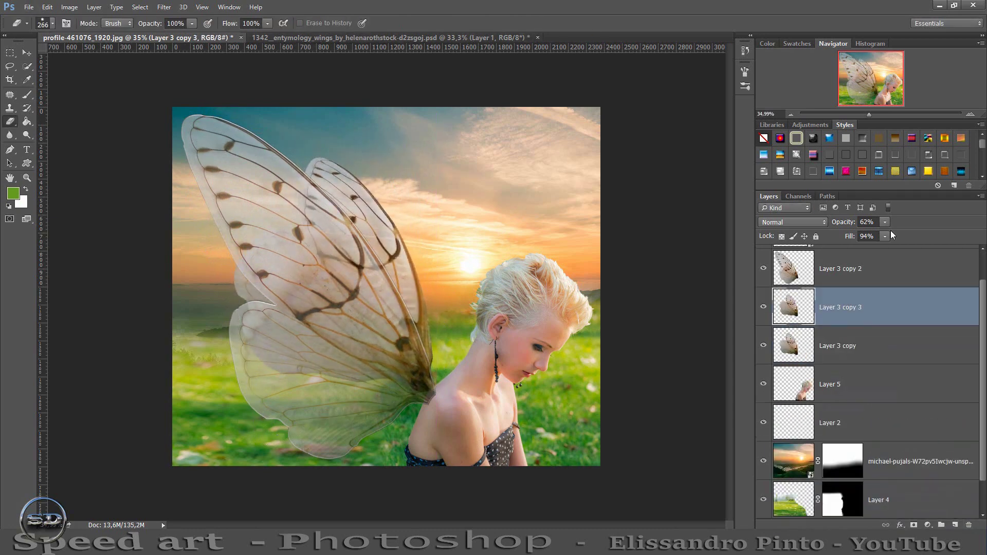
pyautogui.click(796, 138)
pyautogui.scroll(3, 703, 168)
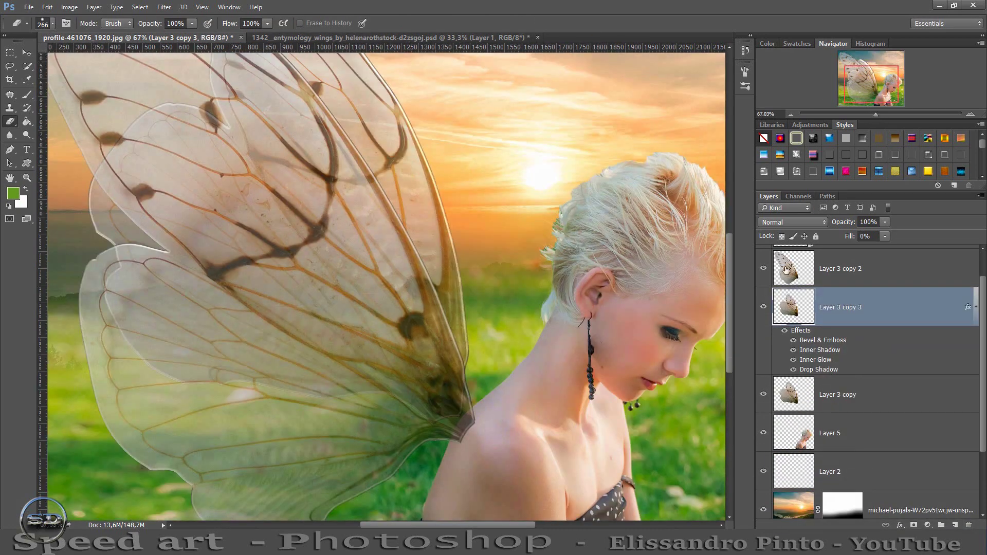
pyautogui.press('v')
pyautogui.keyDown('ctrl'); pyautogui.keyDown('shift'); pyautogui.click(447, 370); pyautogui.keyUp('shift'); pyautogui.keyUp('ctrl')
pyautogui.moveTo(446, 370); pyautogui.dragTo(432, 371)
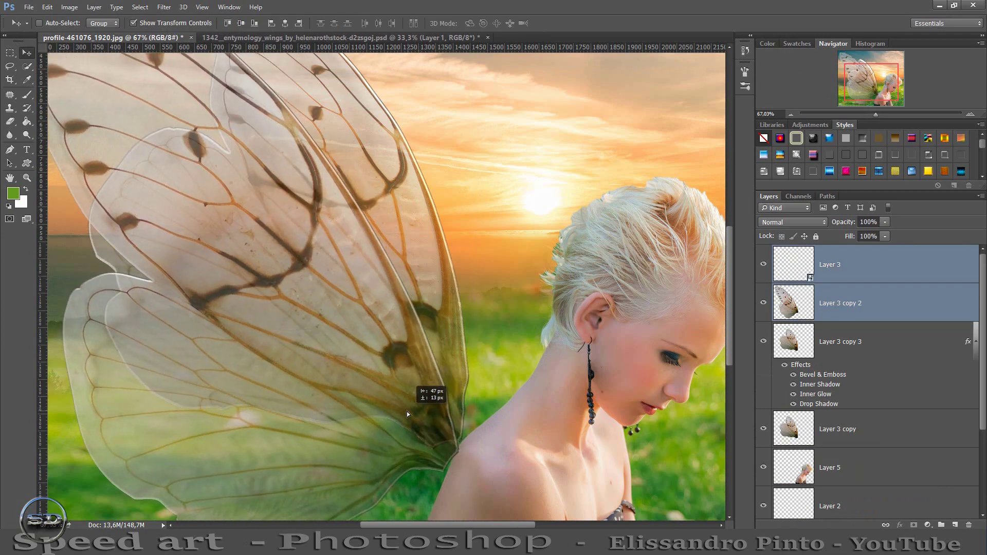
# Shift the back wing layers into place behind the first wing
pyautogui.press('b')
pyautogui.scroll(3, 564, 313)
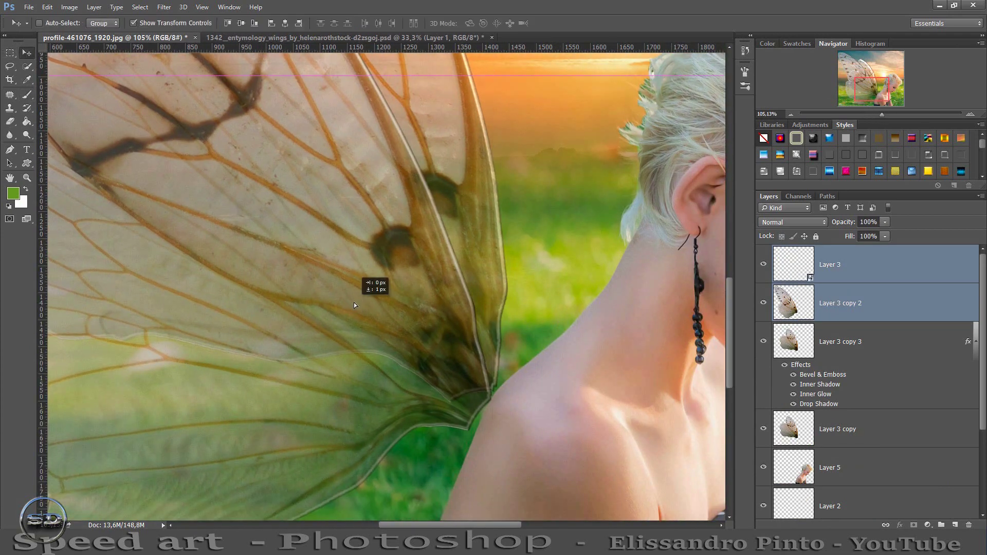
pyautogui.moveTo(354, 302); pyautogui.dragTo(359, 294)
pyautogui.moveTo(395, 353); pyautogui.dragTo(415, 378)
# Group the back wing layers as Group 1 with a layer mask and enlarge the brush
pyautogui.hotkey('ctrl', 'g')
pyautogui.click(914, 525)
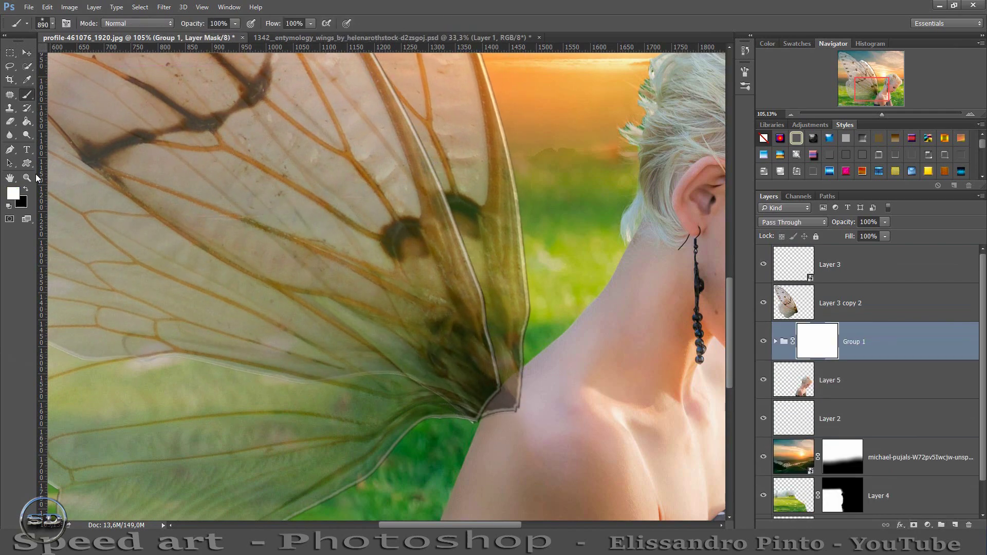
pyautogui.press('d')
pyautogui.rightClick(453, 149)
pyautogui.press('Return')
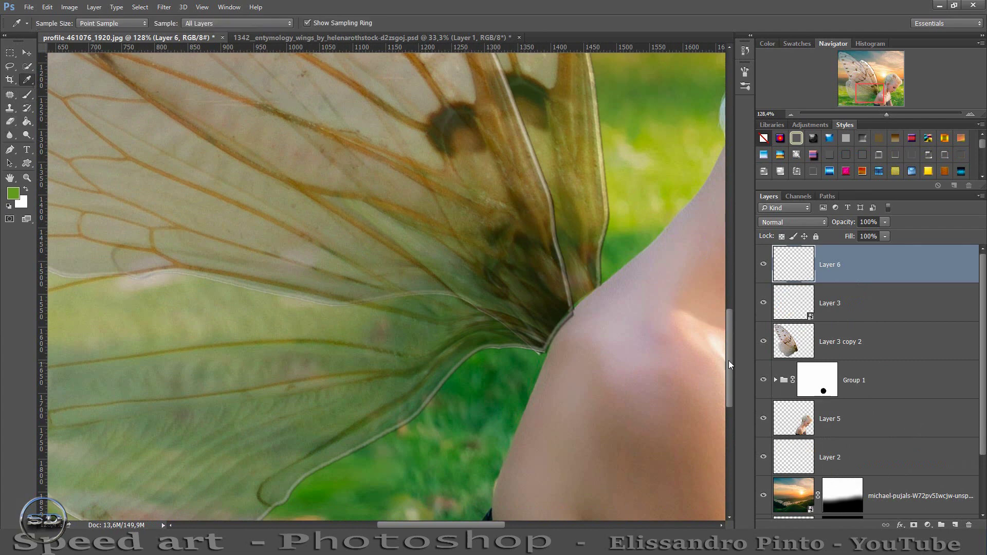
# Sample the shoulder's skin colour and paint a band on Layer 6
pyautogui.keyDown('ctrl'); pyautogui.click(591, 323); pyautogui.keyUp('ctrl')
pyautogui.click(842, 275)
pyautogui.press('b')
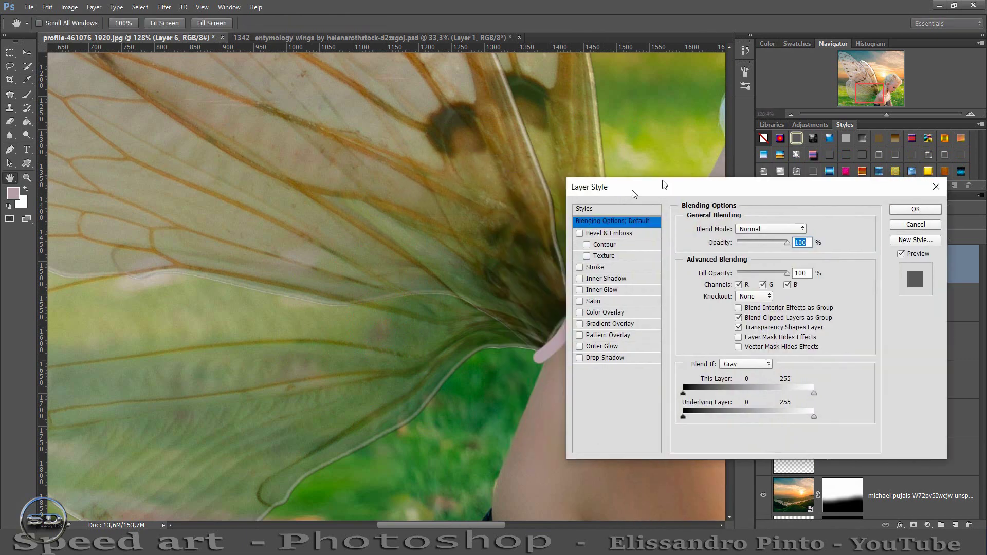
pyautogui.moveTo(665, 185); pyautogui.dragTo(730, 184)
# Give the band Bevel & Emboss without global light plus Inner Shadow, and warp it to the shoulder
pyautogui.click(674, 232)
pyautogui.click(820, 337)
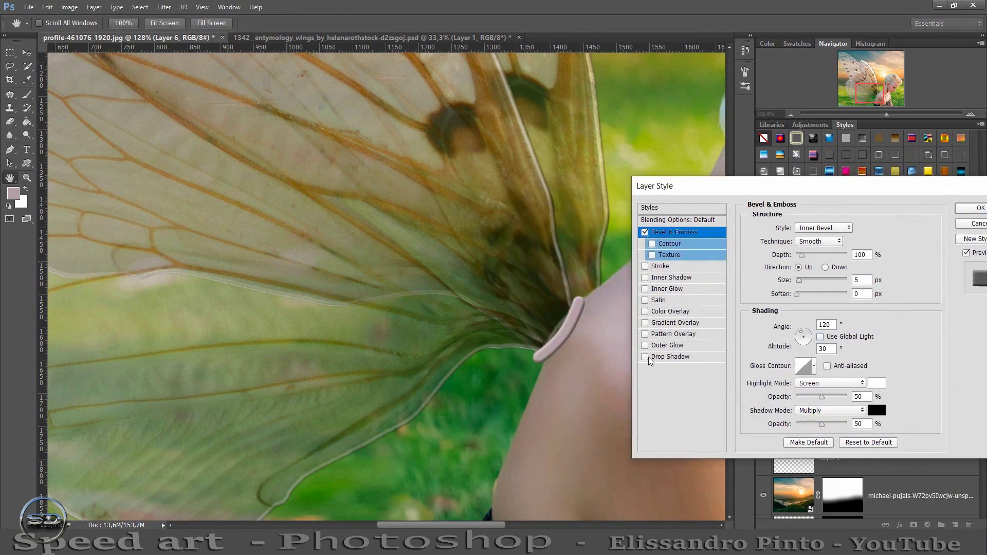
pyautogui.click(664, 278)
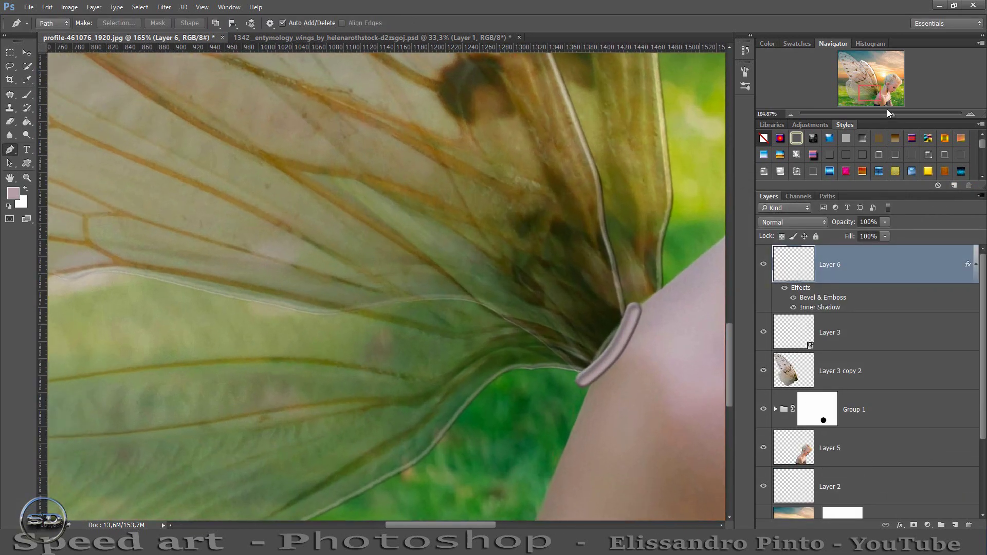
pyautogui.click(612, 257)
pyautogui.moveTo(573, 389); pyautogui.dragTo(587, 389)
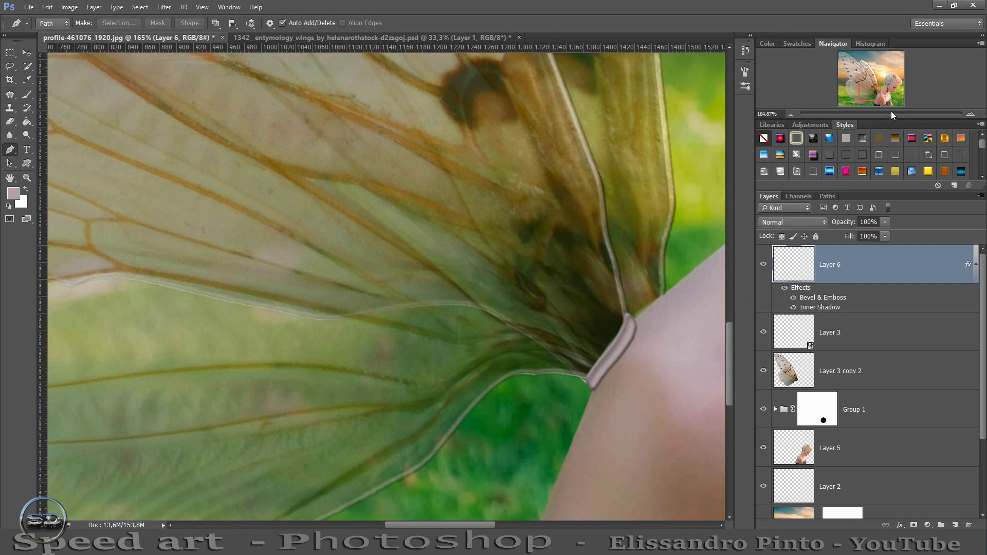
pyautogui.moveTo(892, 114); pyautogui.dragTo(872, 113)
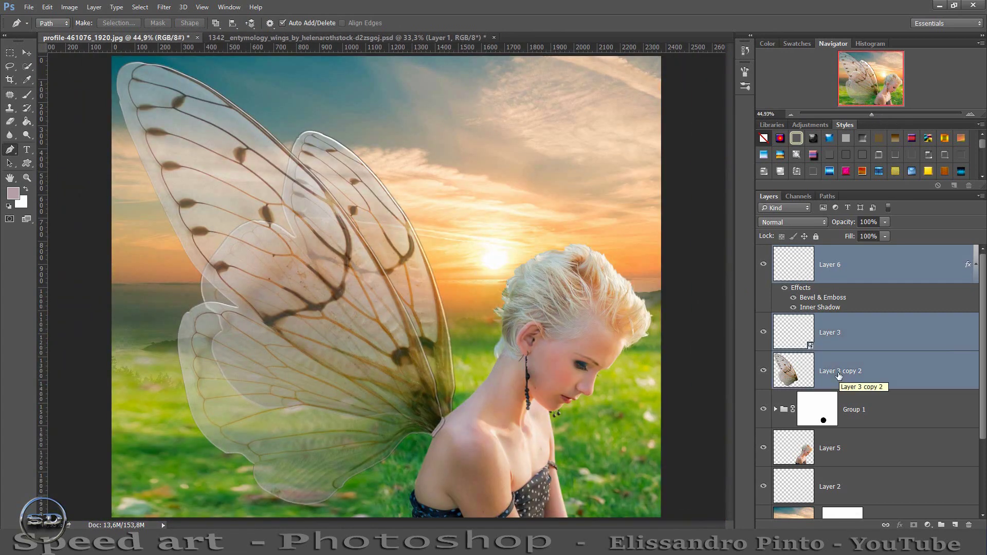
# Select Group 1's mask and rotate it slightly
pyautogui.click(778, 327)
pyautogui.click(824, 409)
pyautogui.hotkey('ctrl', 't')
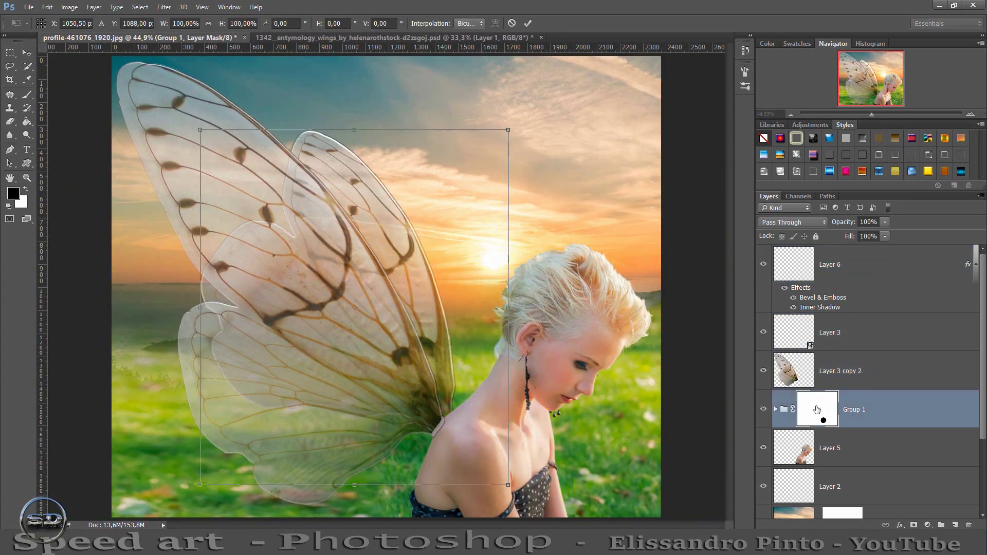
pyautogui.moveTo(198, 121)
pyautogui.mouseDown()
pyautogui.moveTo(203, 61)
pyautogui.moveTo(279, 76)
pyautogui.moveTo(367, 196)
pyautogui.mouseUp()
pyautogui.click(527, 23)
pyautogui.press('p')
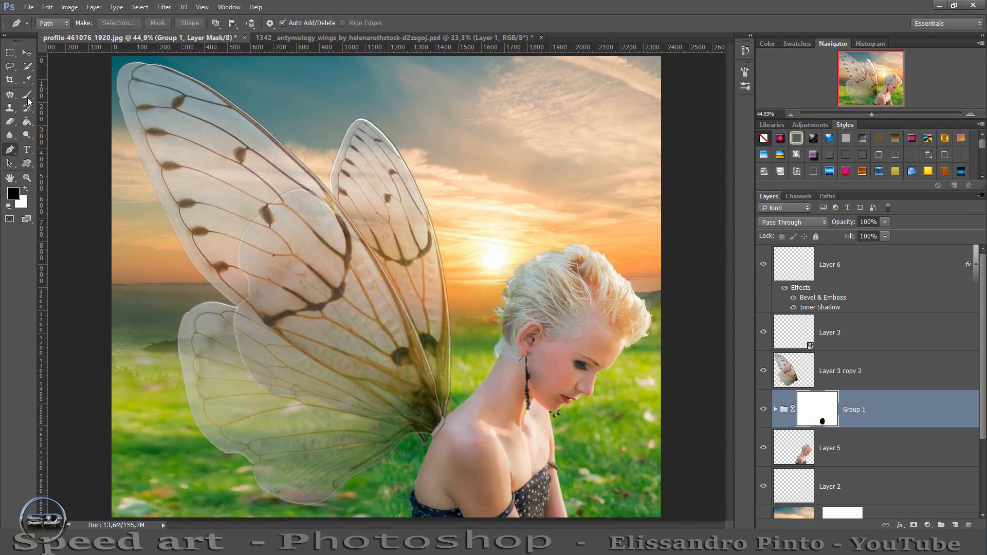
# Paint the group mask with a black brush and nudge it into place at the wing base
pyautogui.click(27, 96)
pyautogui.rightClick(418, 149)
pyautogui.press('Return')
pyautogui.moveTo(872, 114); pyautogui.dragTo(889, 114)
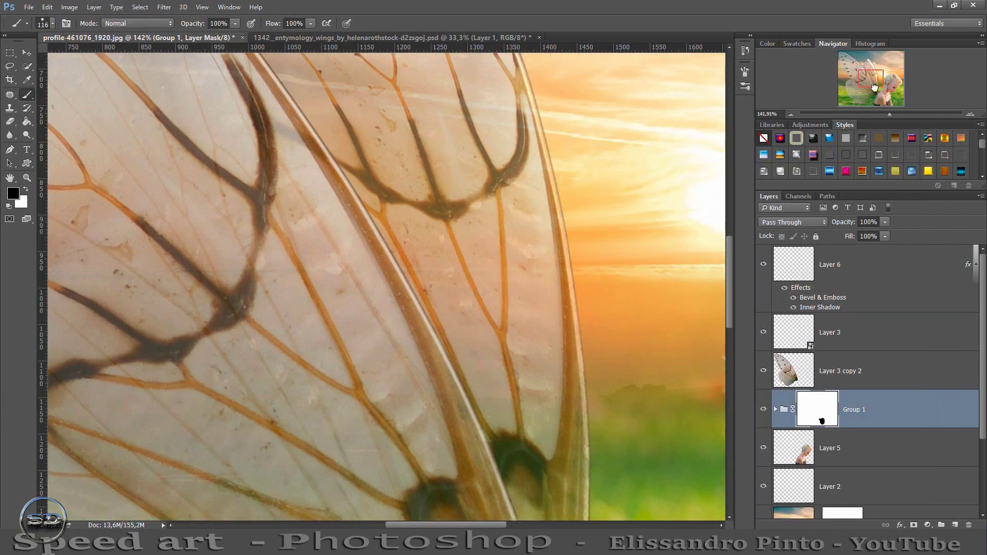
pyautogui.moveTo(872, 79); pyautogui.dragTo(877, 90)
pyautogui.press('v')
pyautogui.moveTo(427, 260); pyautogui.dragTo(431, 270)
pyautogui.keyDown('ctrl'); pyautogui.click(454, 346); pyautogui.keyUp('ctrl')
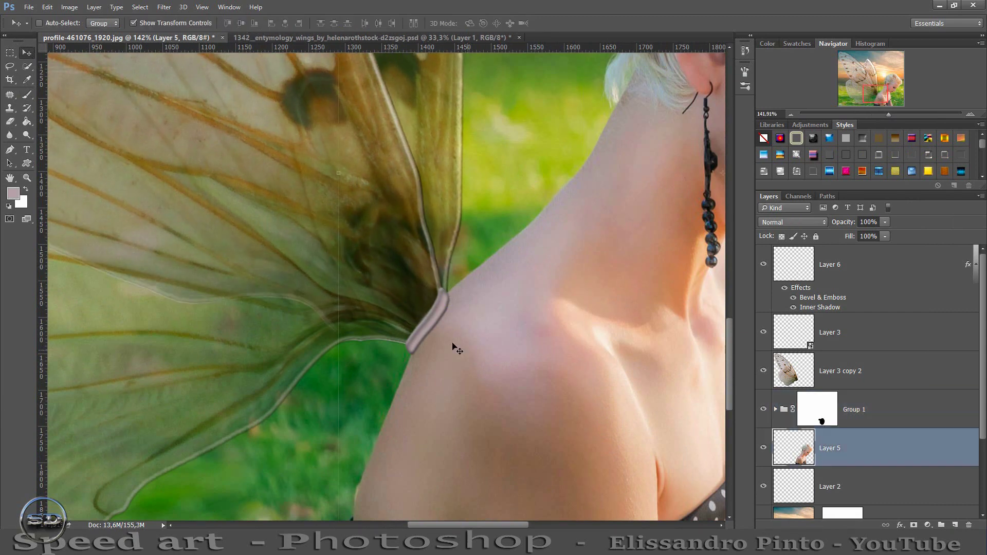
pyautogui.rightClick(10, 52)
# Move Layer 7 to the top, clip it to the band, and shift its content over the band
pyautogui.moveTo(805, 430); pyautogui.dragTo(844, 258)
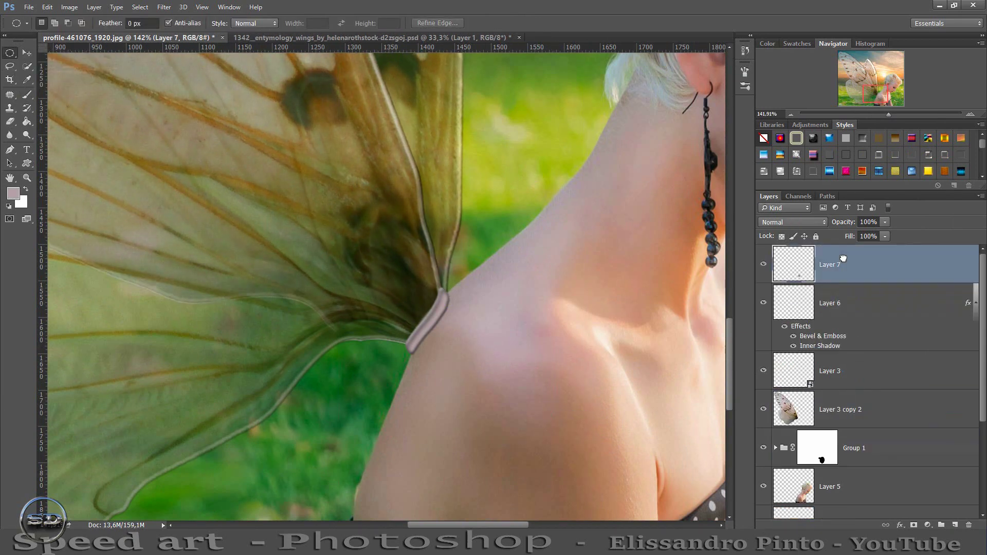
pyautogui.click(27, 53)
pyautogui.rightClick(869, 264)
pyautogui.click(650, 250)
pyautogui.scroll(3, 386, 291)
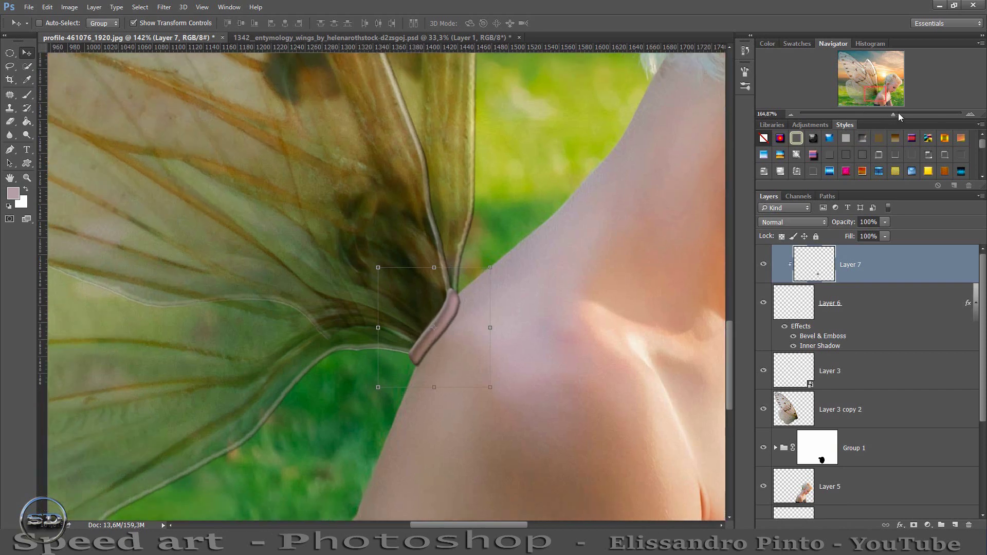
pyautogui.moveTo(438, 364); pyautogui.dragTo(490, 383)
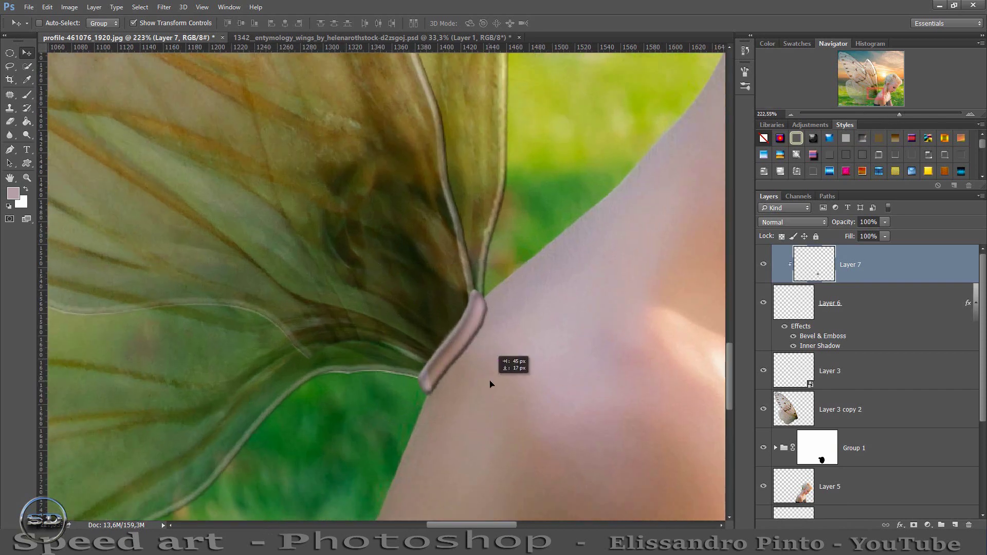
# Add a drop shadow to the band on Layer 6 through its Layer Style
pyautogui.doubleClick(800, 326)
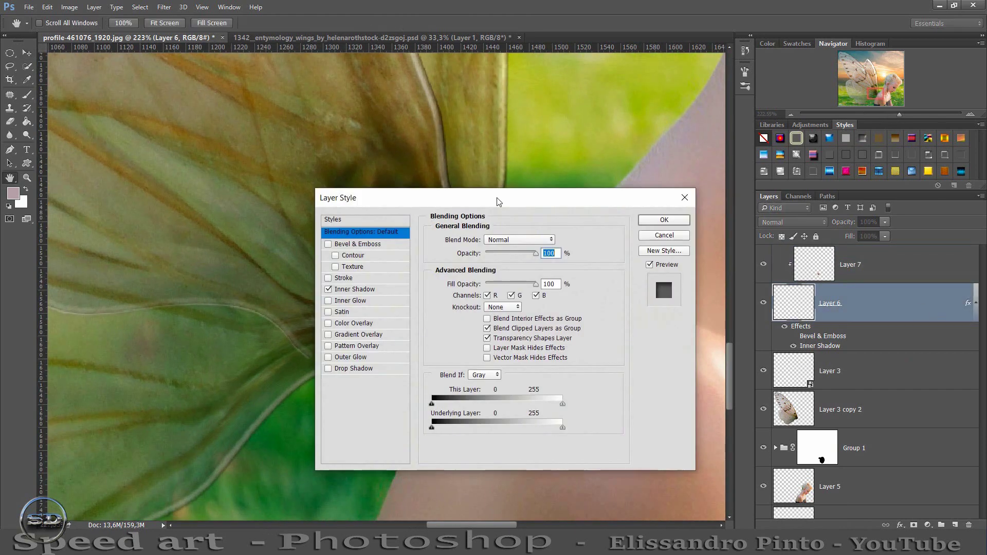
pyautogui.moveTo(391, 195); pyautogui.dragTo(719, 186)
pyautogui.click(656, 357)
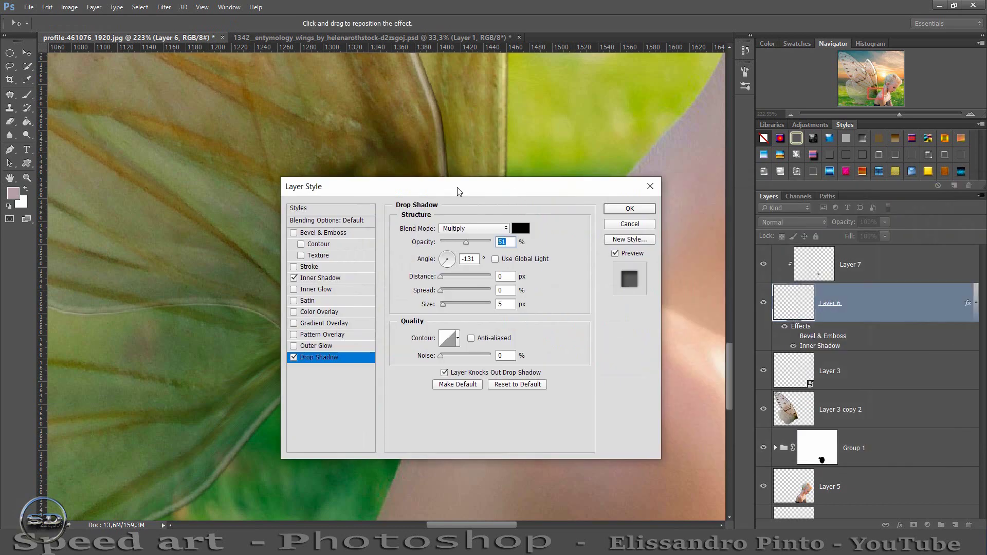
pyautogui.click(878, 203)
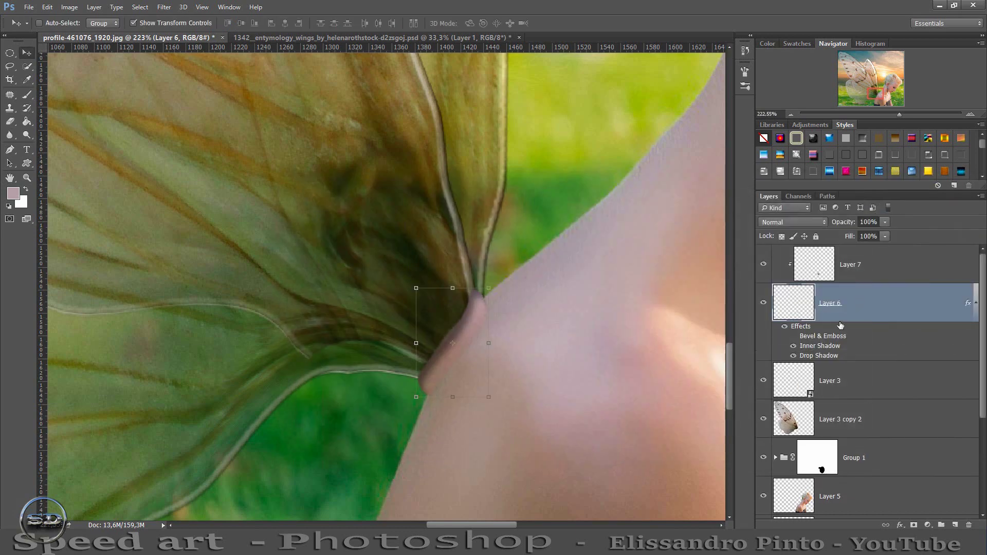
# Split Layer 6's effects into separate layers and lower Layer 7's fill to 68%
pyautogui.rightClick(795, 338)
pyautogui.click(851, 322)
pyautogui.click(801, 267)
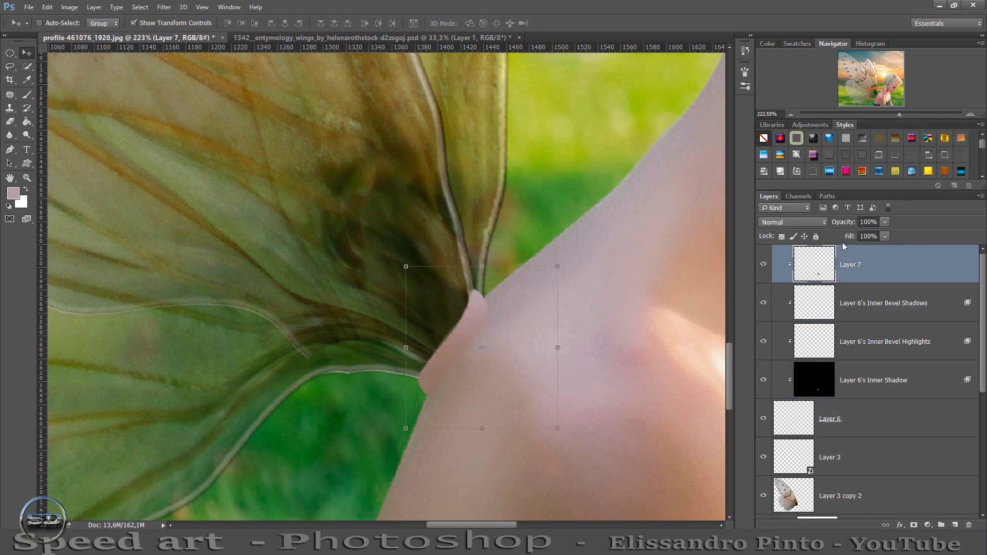
pyautogui.moveTo(841, 238); pyautogui.dragTo(835, 238)
pyautogui.moveTo(899, 114); pyautogui.dragTo(870, 113)
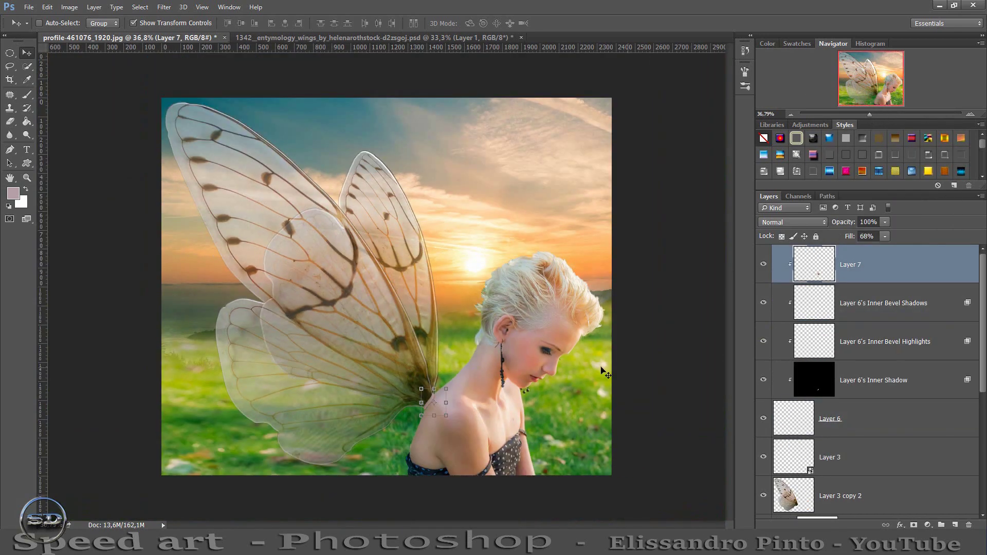
# Scale and rotate the dark hair image onto the top of the woman's head
pyautogui.moveTo(565, 304); pyautogui.dragTo(607, 288)
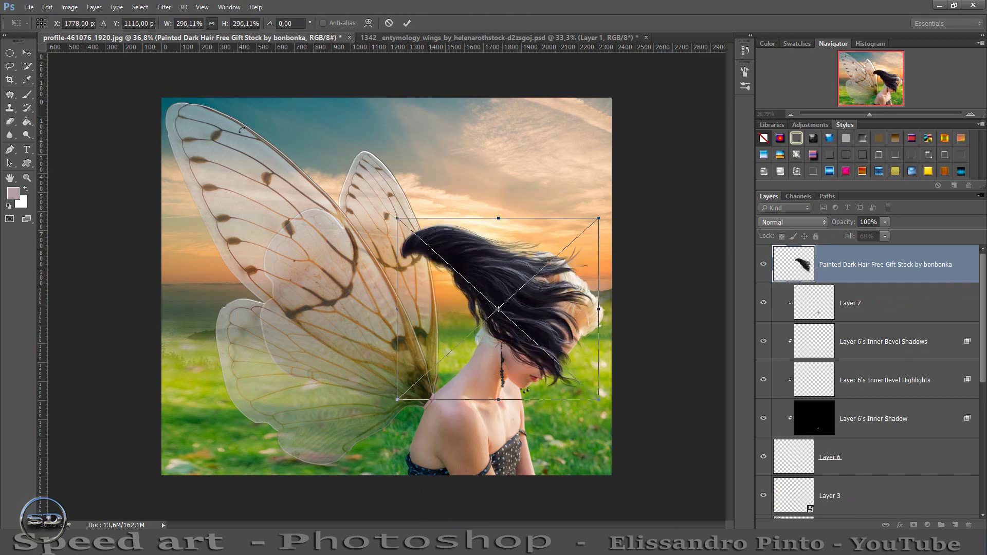
pyautogui.moveTo(555, 195)
pyautogui.mouseDown()
pyautogui.moveTo(458, 228)
pyautogui.moveTo(556, 220)
pyautogui.mouseUp()
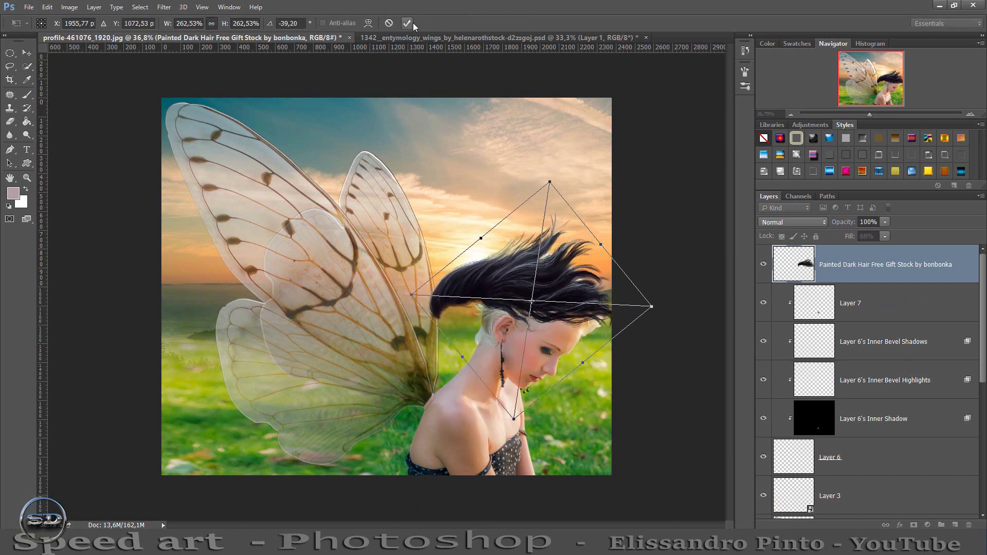
pyautogui.press('Return')
pyautogui.click(914, 525)
# Give the hair layer a black-filled mask that hides it
pyautogui.press('d')
pyautogui.press('g')
pyautogui.click(571, 289)
pyautogui.scroll(3, 570, 290)
pyautogui.moveTo(247, 179); pyautogui.dragTo(37, 181)
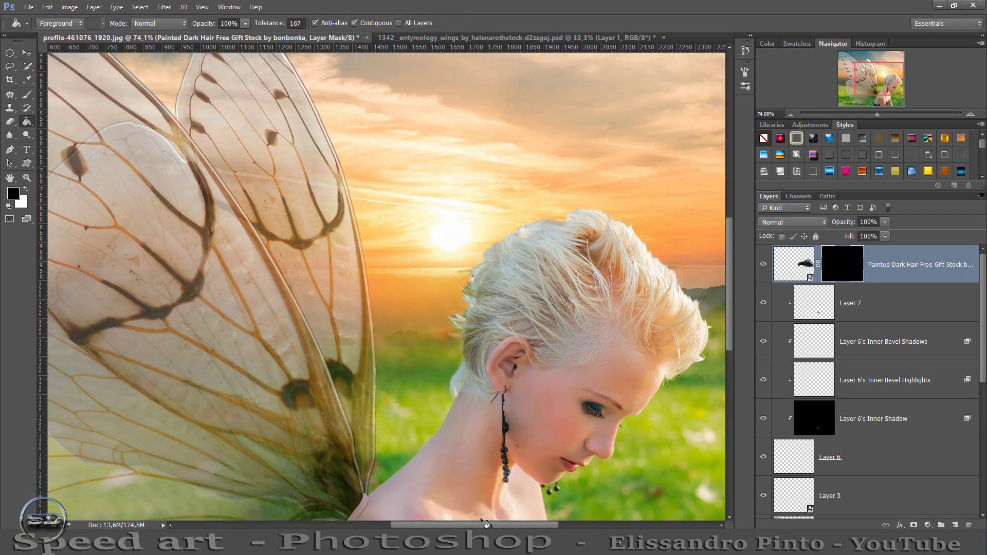
# Brush spiky strands back in above the head and add a Hue/Saturation adjustment
pyautogui.press('b')
pyautogui.click(421, 244)
pyautogui.moveTo(561, 198)
pyautogui.mouseDown()
pyautogui.moveTo(540, 246)
pyautogui.moveTo(555, 219)
pyautogui.mouseUp()
pyautogui.click(26, 52)
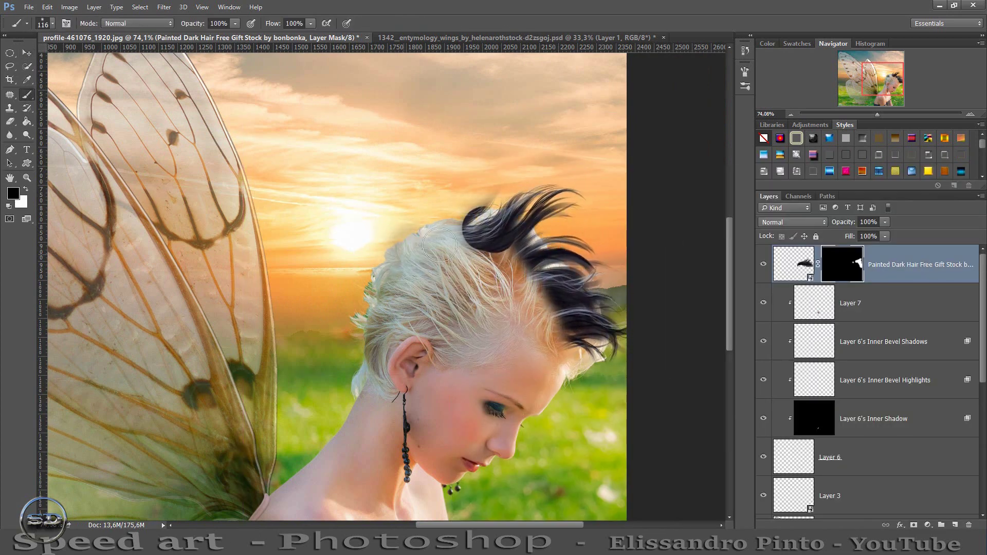
pyautogui.click(810, 125)
pyautogui.click(780, 165)
# Clip Hue/Saturation at Lightness +38 to the hair and add a clipped white-filled layer
pyautogui.moveTo(206, 286); pyautogui.dragTo(242, 286)
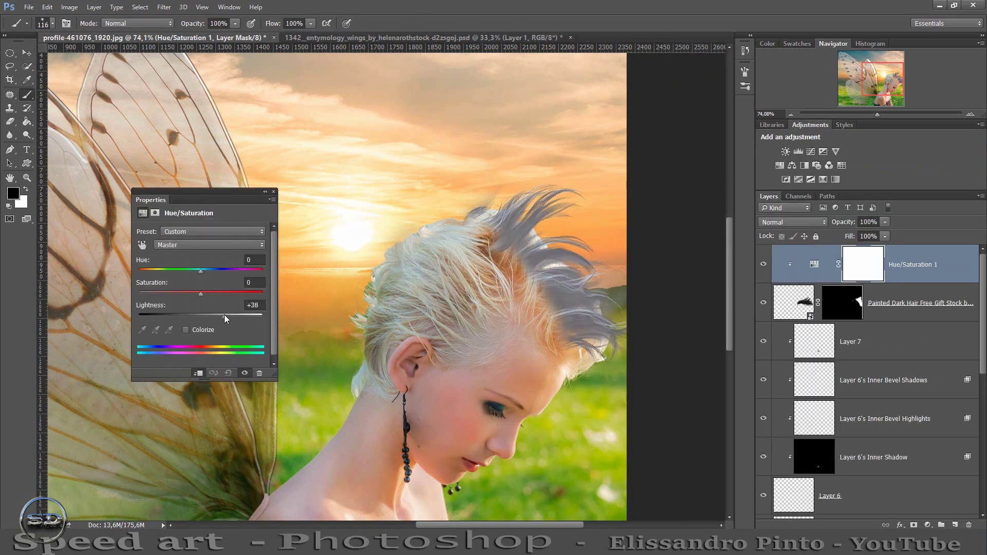
pyautogui.click(277, 190)
pyautogui.click(801, 319)
pyautogui.hotkey('ctrl', 'shift', 'alt', 'n')
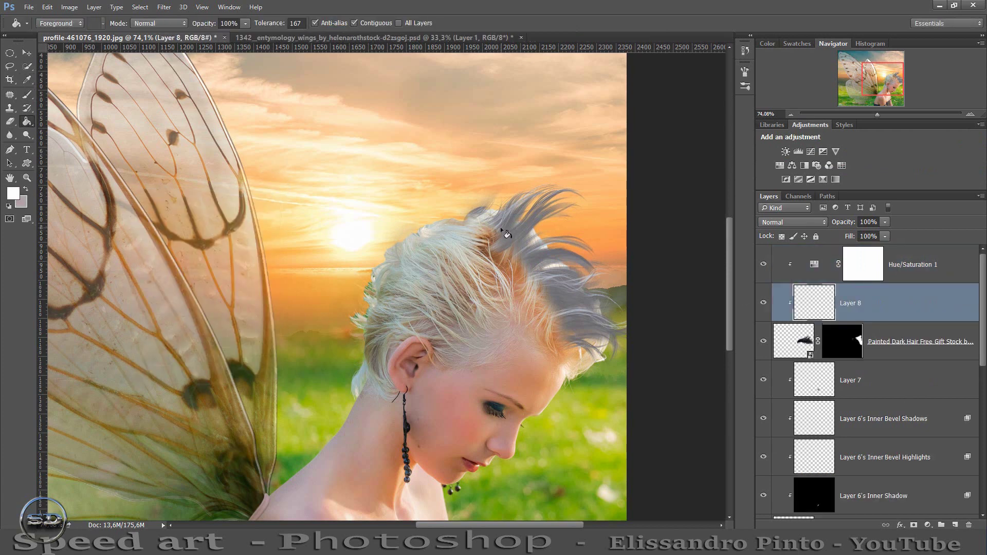
pyautogui.click(507, 234)
pyautogui.click(793, 223)
# Adjust the Hue/Saturation lightness and colorize the hair, toggling it to compare
pyautogui.click(764, 264)
pyautogui.click(793, 222)
pyautogui.click(825, 245)
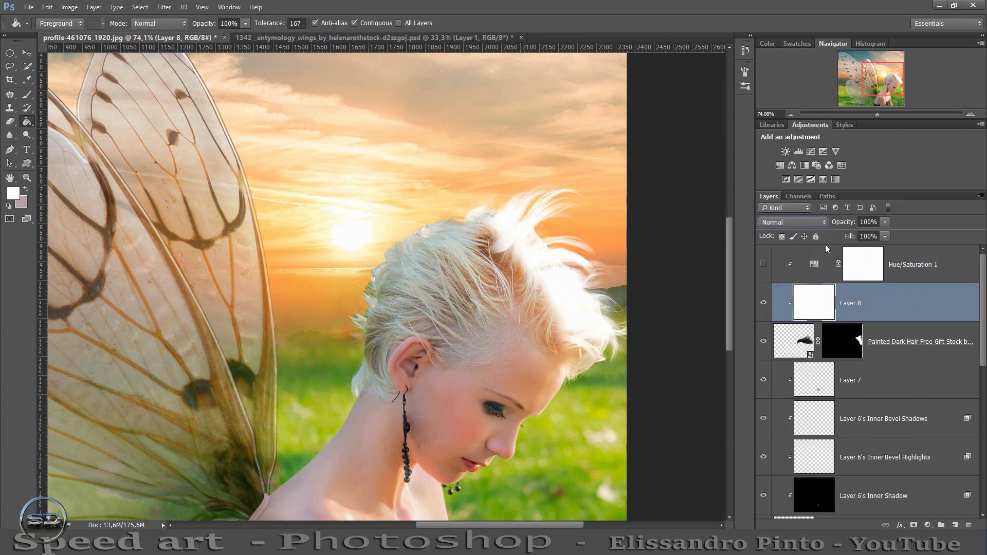
pyautogui.click(763, 264)
pyautogui.doubleClick(814, 264)
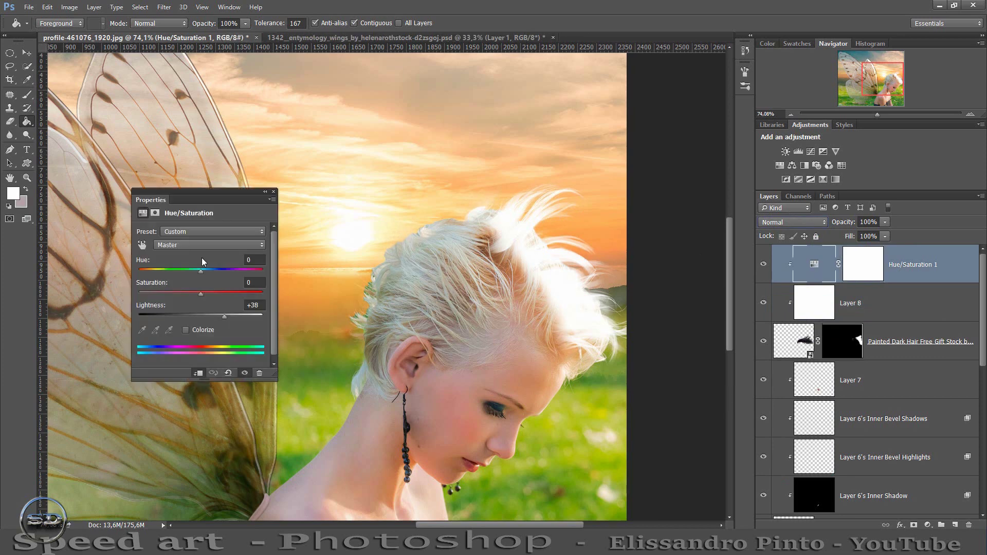
pyautogui.moveTo(201, 315)
pyautogui.mouseDown()
pyautogui.moveTo(173, 316)
pyautogui.moveTo(226, 315)
pyautogui.mouseUp()
pyautogui.click(186, 329)
pyautogui.click(763, 264)
pyautogui.click(875, 304)
# Set the white Layer 8 to Difference blending to whiten the hair strands
pyautogui.click(793, 221)
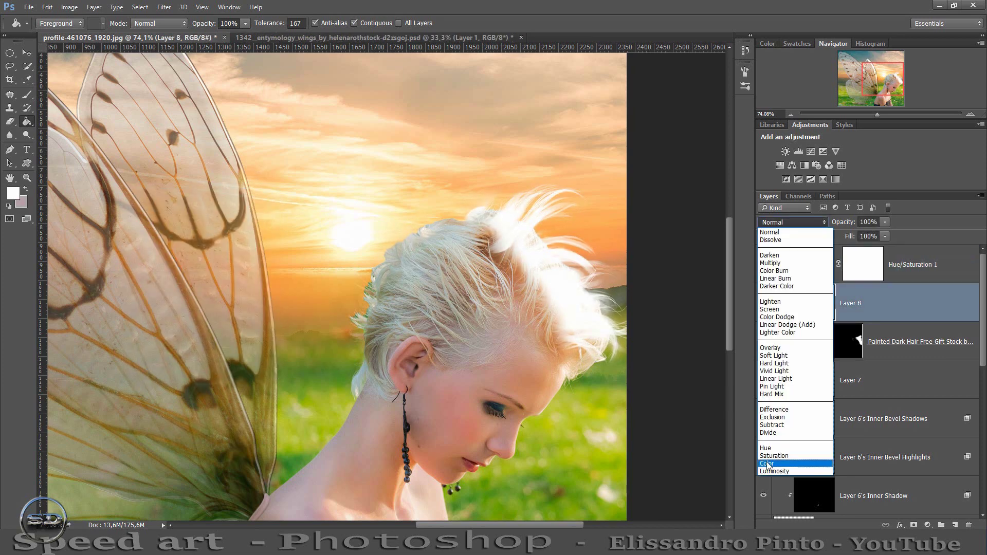
pyautogui.click(782, 415)
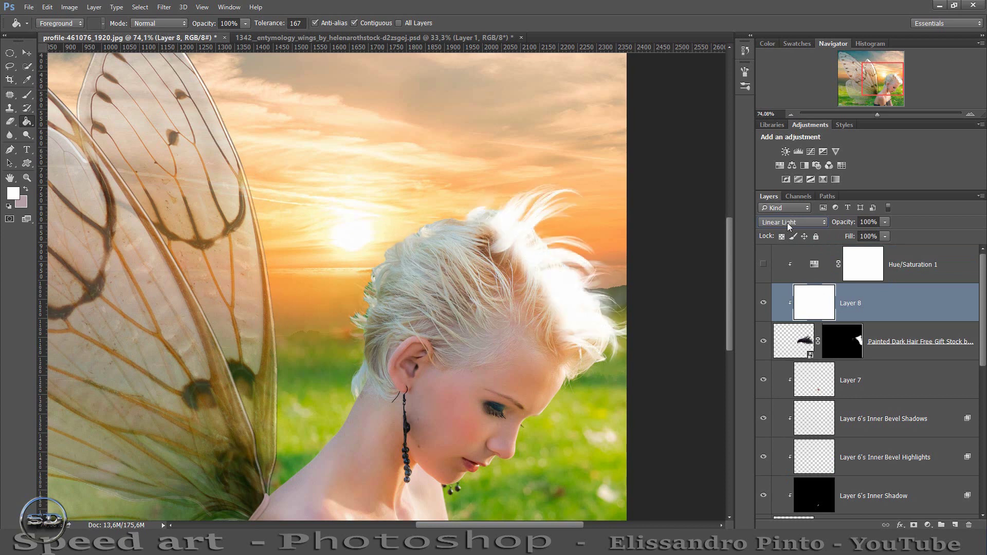
pyautogui.press('Up')
pyautogui.click(872, 338)
pyautogui.hotkey('ctrl', 'u')
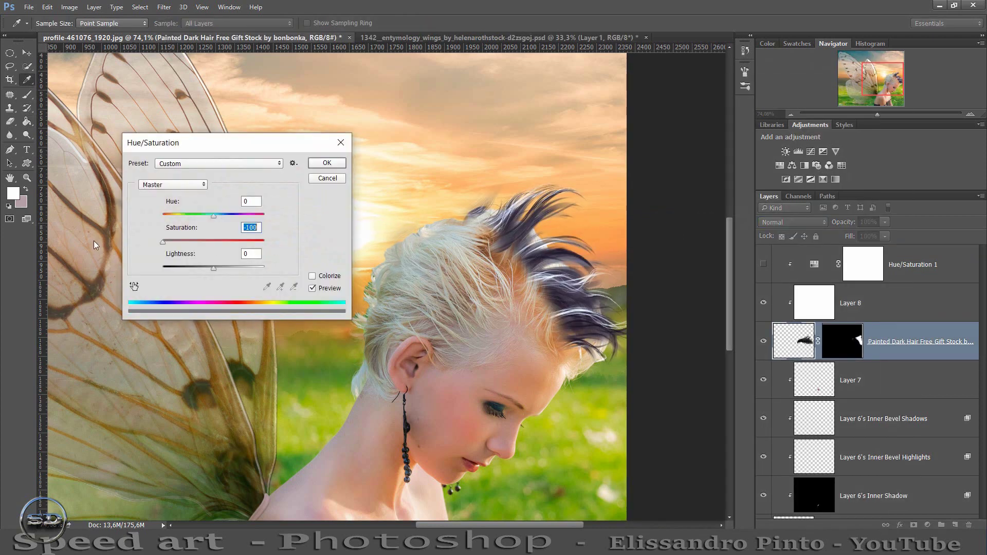
pyautogui.press('Return')
# Select the painted hair layer and move the strands onto the head
pyautogui.scroll(-3, 798, 222)
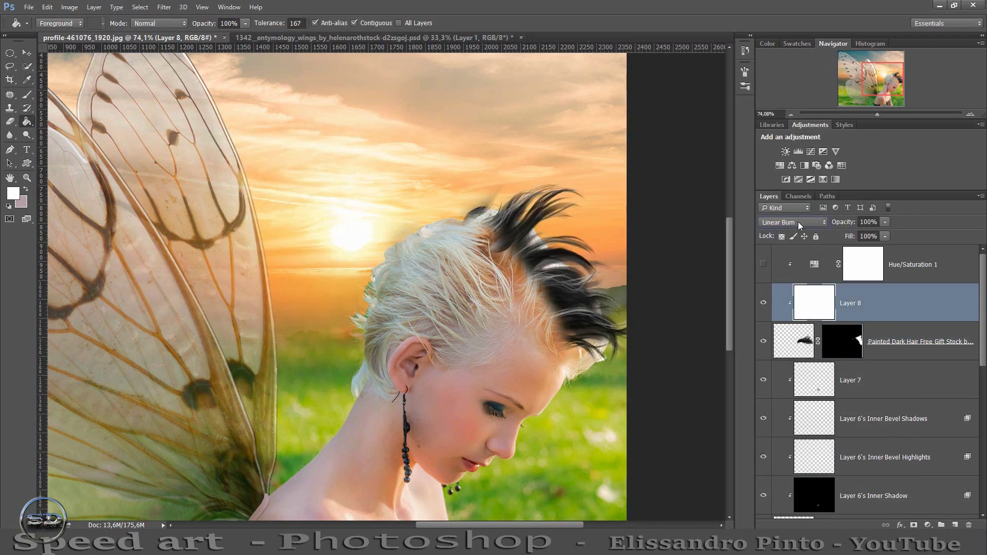
pyautogui.scroll(-3, 798, 222)
pyautogui.scroll(-2, 798, 221)
pyautogui.scroll(-2, 798, 221)
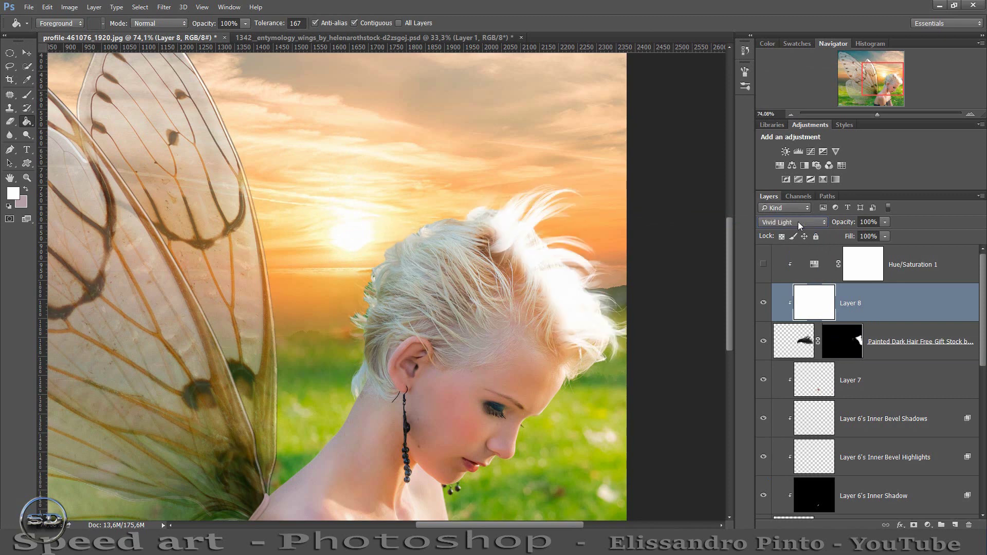
pyautogui.scroll(-1, 798, 221)
pyautogui.click(27, 56)
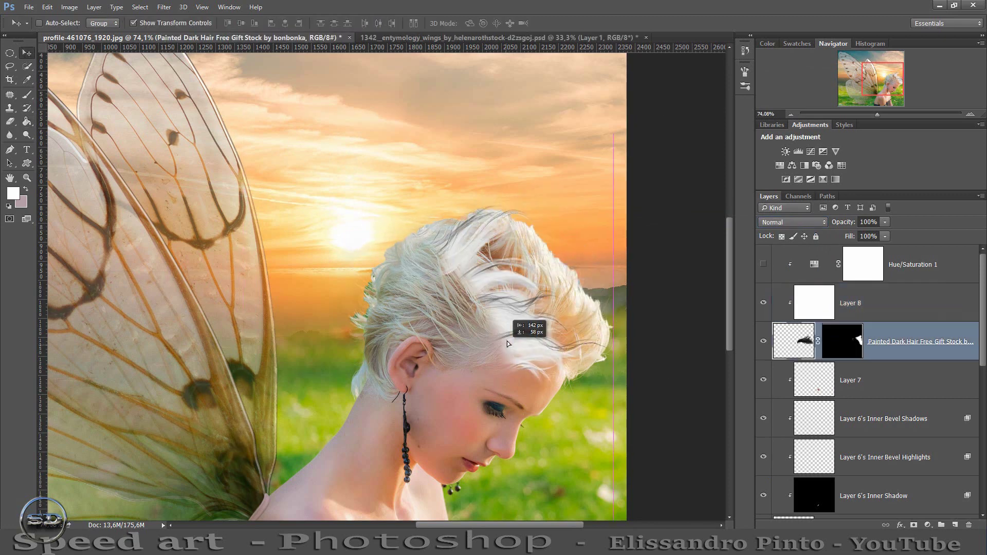
pyautogui.moveTo(507, 341); pyautogui.dragTo(579, 310)
# Duplicate the hair layer and move the copy over the head
pyautogui.hotkey('ctrl', 't')
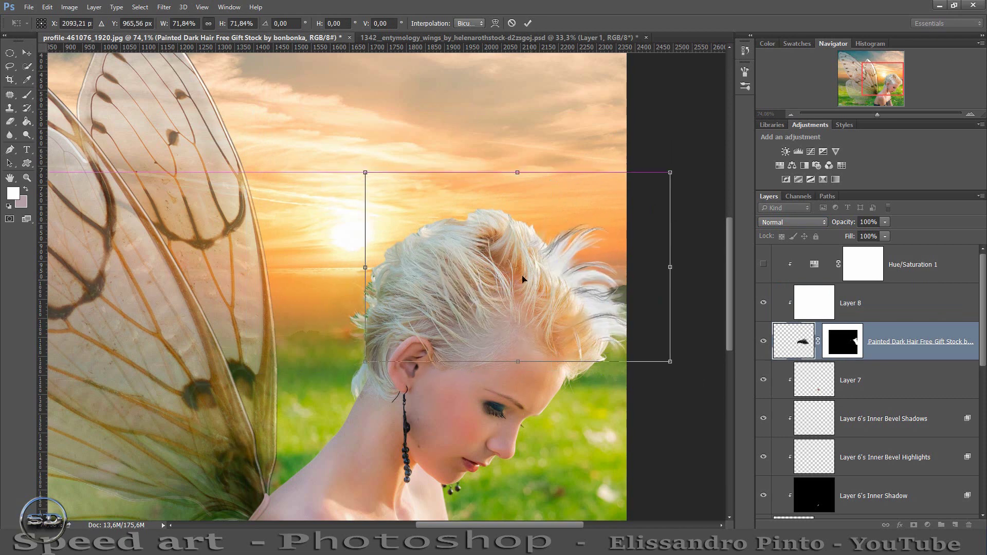
pyautogui.press('Return')
pyautogui.hotkey('ctrl', 'alt', 't')
pyautogui.moveTo(379, 132); pyautogui.dragTo(445, 168)
# Rotate and warp the hair copy, then clip a Difference white-layer copy to it
pyautogui.moveTo(586, 128); pyautogui.dragTo(509, 178)
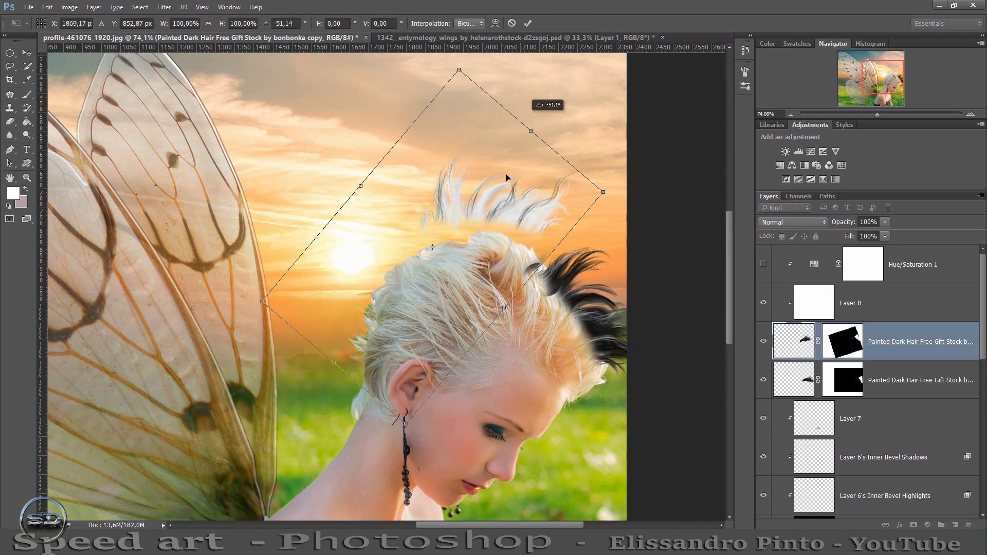
pyautogui.rightClick(484, 261)
pyautogui.click(514, 371)
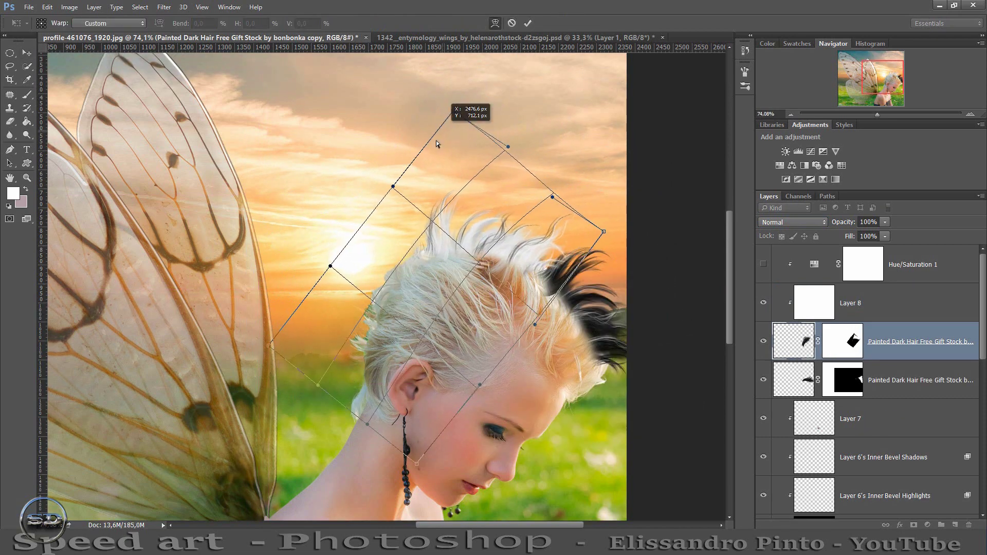
pyautogui.press('Return')
pyautogui.moveTo(874, 303); pyautogui.dragTo(874, 360)
pyautogui.hotkey('shift', 'alt', 'e')
pyautogui.hotkey('ctrl', 'alt', 'g')
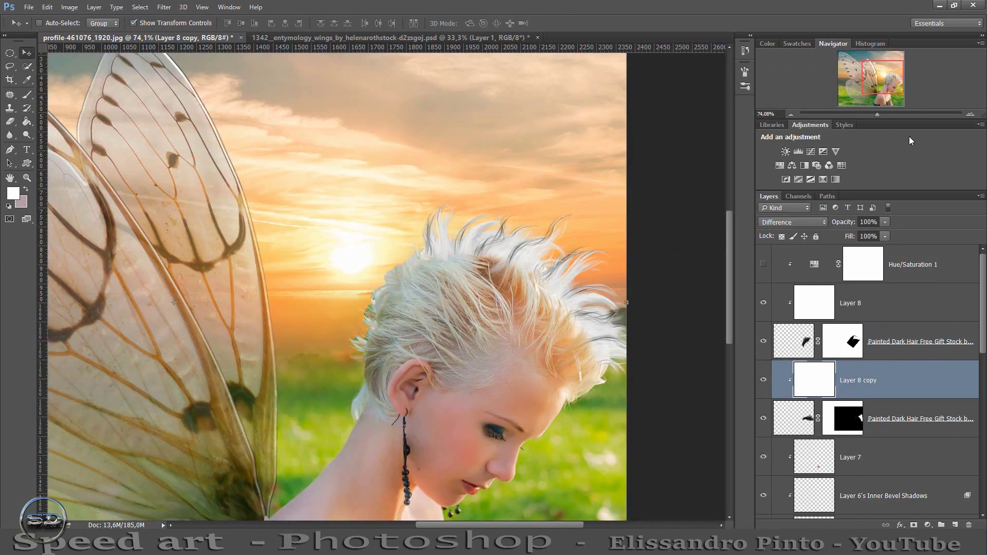
# Duplicate the lower hair layer again and rotate the copy to the head's left
pyautogui.click(921, 419)
pyautogui.hotkey('ctrl', 'j')
pyautogui.hotkey('ctrl', 't')
pyautogui.moveTo(679, 190)
pyautogui.mouseDown()
pyautogui.moveTo(483, 313)
pyautogui.moveTo(389, 317)
pyautogui.moveTo(398, 320)
pyautogui.mouseUp()
pyautogui.click(515, 23)
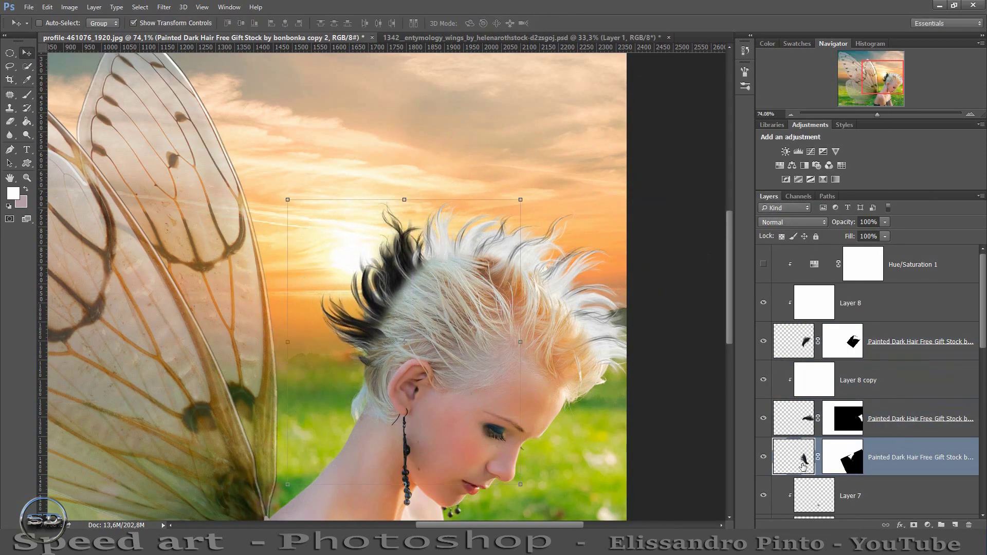
# Add a white-filled Layer 9 clipped to the new hair copy, at 92% fill and Difference blending
pyautogui.hotkey('ctrl', 'shift', 'alt', 'n')
pyautogui.click(13, 193)
pyautogui.press('Return')
pyautogui.press('g')
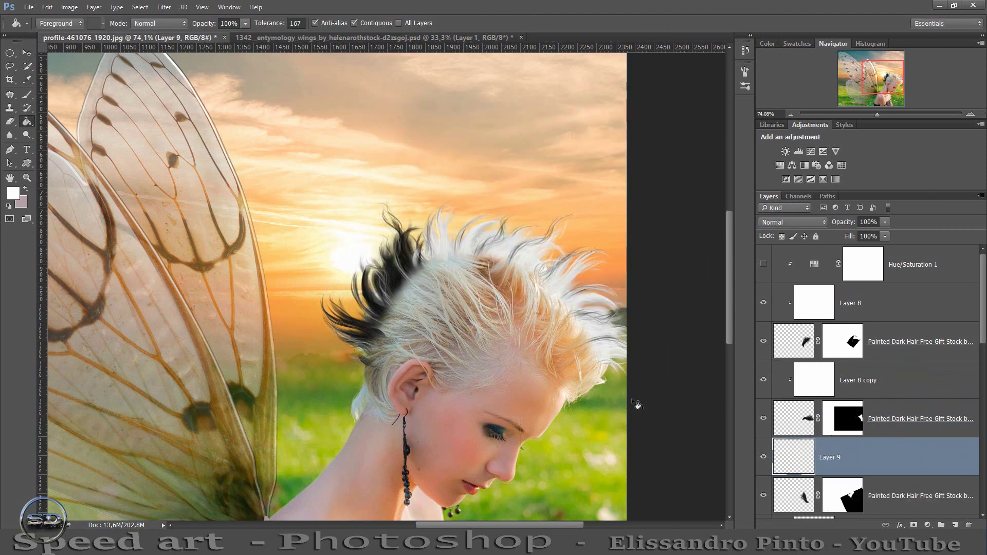
pyautogui.click(304, 266)
pyautogui.rightClick(903, 444)
pyautogui.click(691, 252)
pyautogui.moveTo(835, 235); pyautogui.dragTo(854, 234)
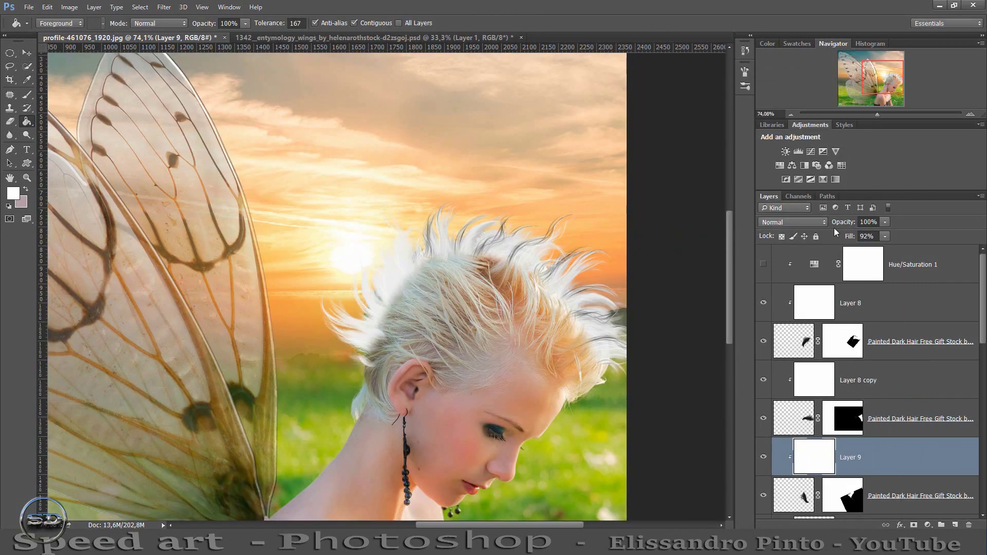
pyautogui.click(783, 221)
pyautogui.click(786, 442)
# Check the Layer 8 copy, zoom out, and select the unused Hue/Saturation layer
pyautogui.click(821, 386)
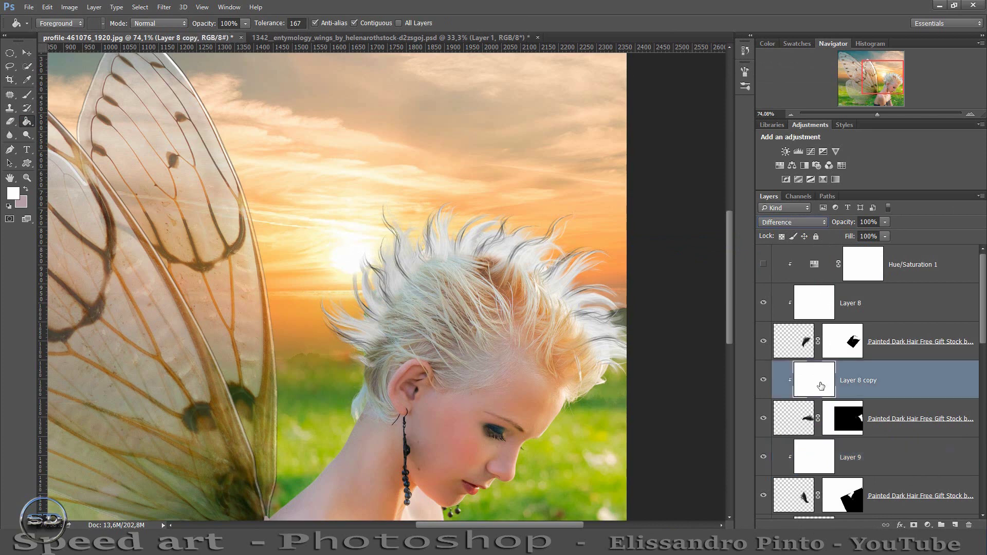
pyautogui.moveTo(872, 116); pyautogui.dragTo(870, 114)
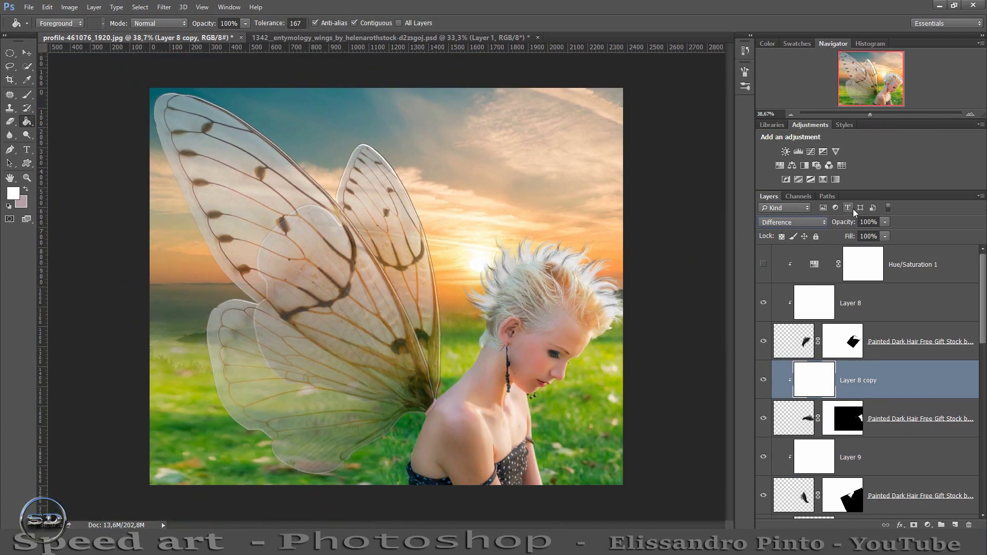
pyautogui.click(905, 267)
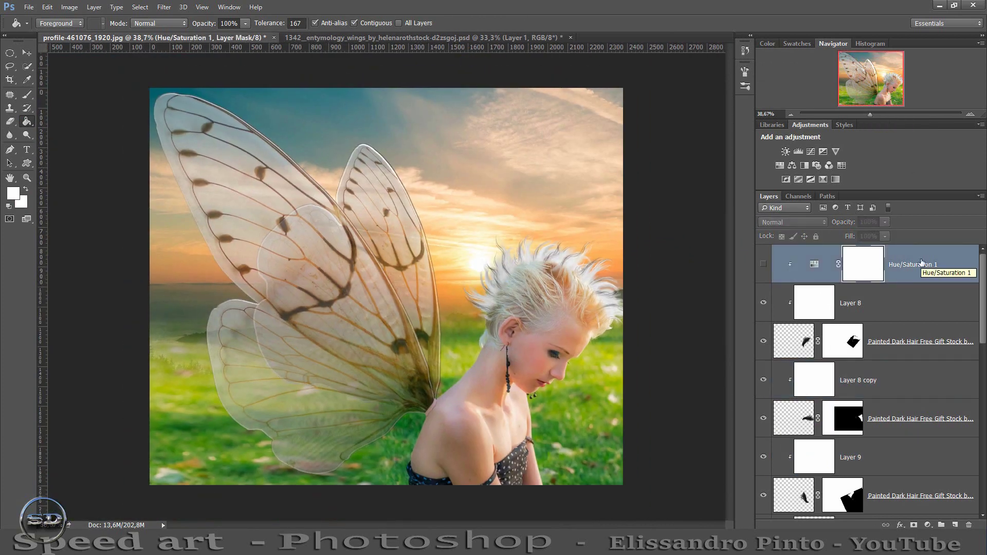
# Delete the unused Hue/Saturation layer and zoom toward the face
pyautogui.press('Delete')
pyautogui.moveTo(870, 114); pyautogui.dragTo(885, 114)
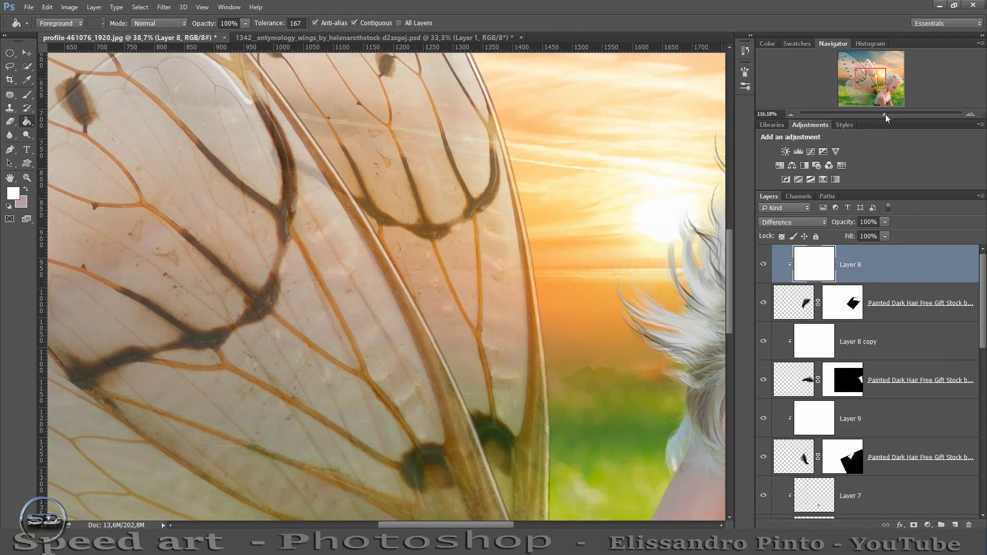
pyautogui.moveTo(864, 77); pyautogui.dragTo(898, 87)
# Crop the canvas wider by extending its right edge outward
pyautogui.press('c')
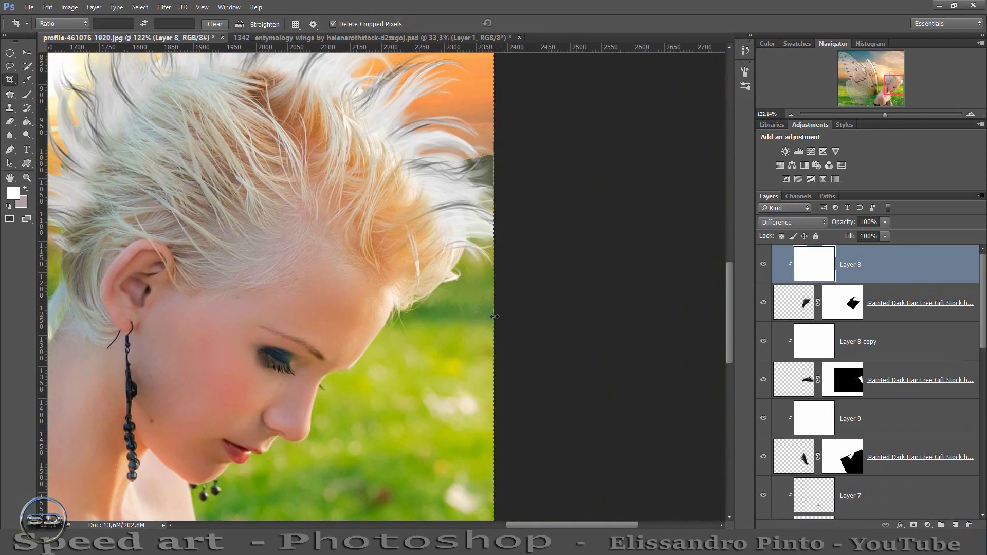
pyautogui.moveTo(496, 262); pyautogui.dragTo(532, 262)
pyautogui.press('Return')
pyautogui.moveTo(885, 114); pyautogui.dragTo(871, 114)
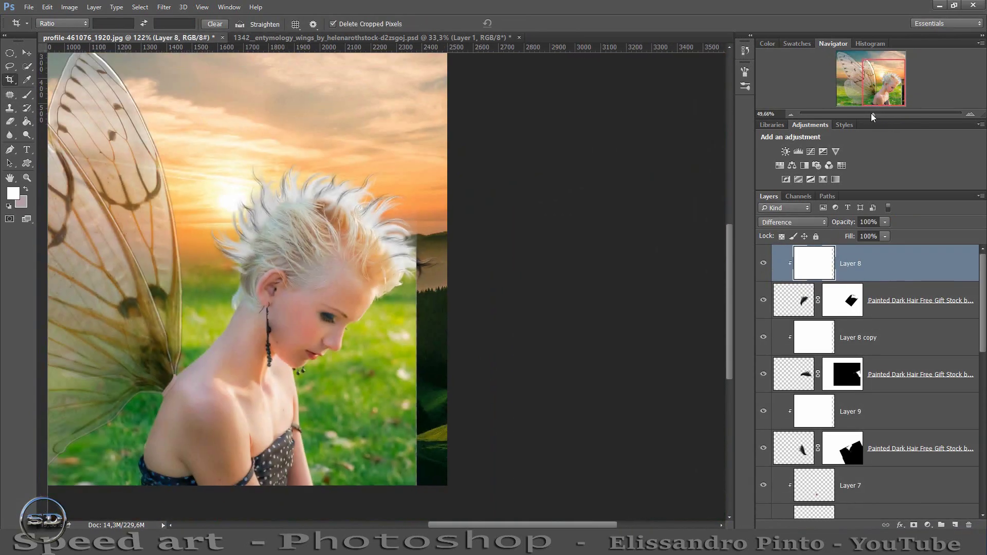
# Select Layer 0, then the grass layer Layer 4, in the Layers panel
pyautogui.click(823, 502)
pyautogui.scroll(5, 873, 385)
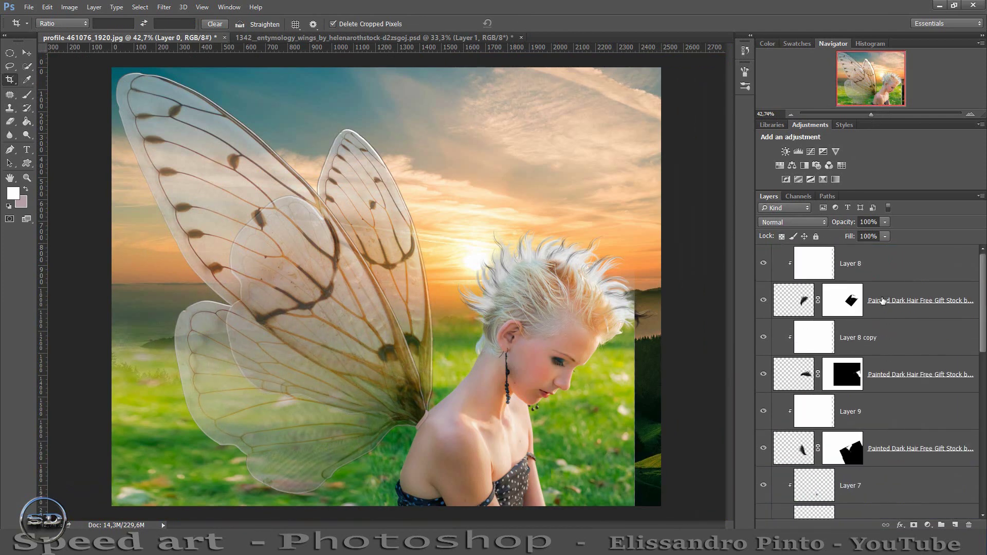
pyautogui.scroll(5, 873, 293)
pyautogui.scroll(-10, 873, 293)
pyautogui.click(874, 500)
# Duplicate grass Layer 4, transform the copy, and move it above the sunset sky layer
pyautogui.hotkey('ctrl', 'j')
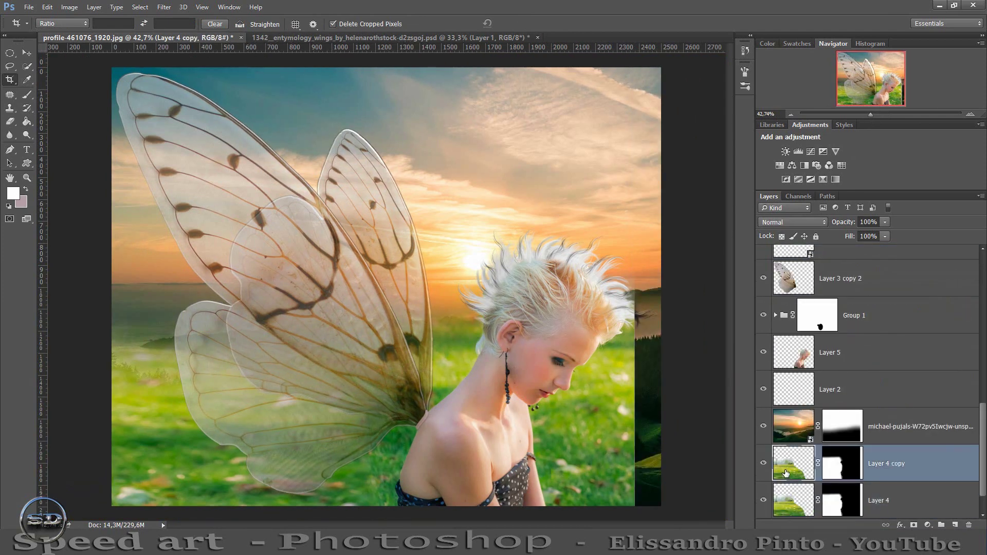
pyautogui.hotkey('ctrl', 't')
pyautogui.moveTo(624, 324); pyautogui.dragTo(559, 356)
pyautogui.click(527, 24)
pyautogui.moveTo(844, 463); pyautogui.dragTo(817, 406)
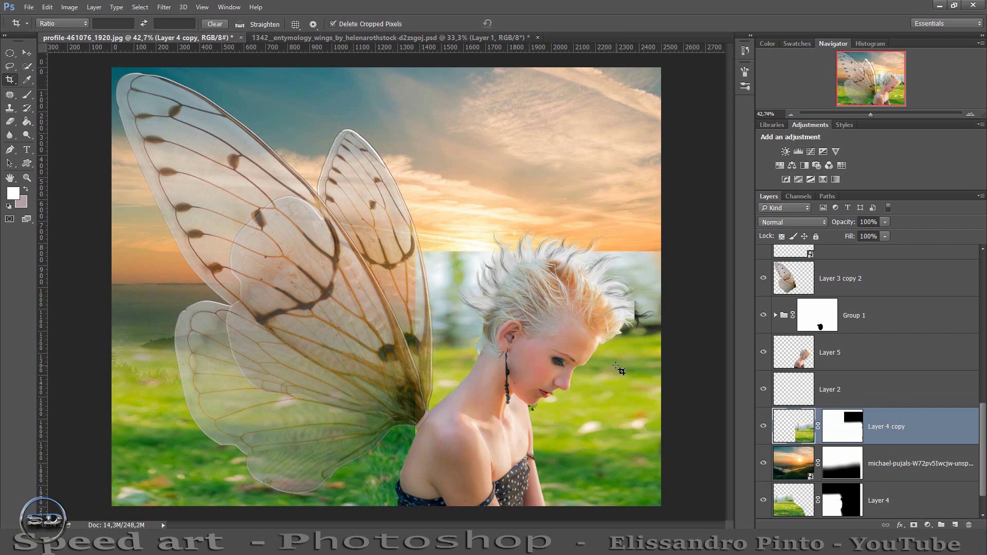
# Paint black on the Layer 4 copy mask to remove the pale patch behind the hair
pyautogui.click(842, 427)
pyautogui.click(27, 80)
pyautogui.click(12, 192)
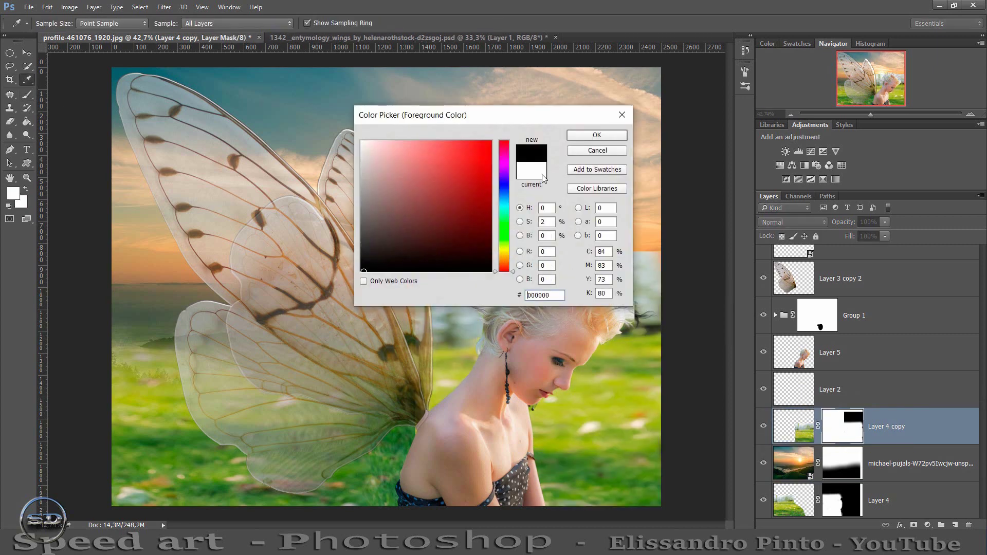
pyautogui.click(596, 134)
pyautogui.press('b')
pyautogui.moveTo(605, 262); pyautogui.dragTo(607, 314)
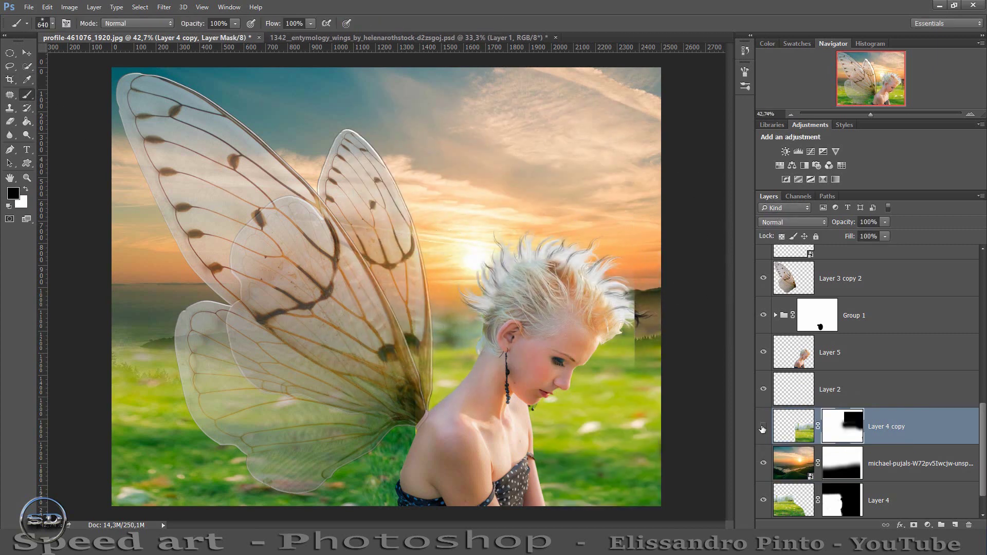
pyautogui.click(26, 189)
# Toggle the dark hair and Layer 4 visibility to compare the blend
pyautogui.scroll(5, 565, 283)
pyautogui.scroll(-5, 869, 385)
pyautogui.click(763, 315)
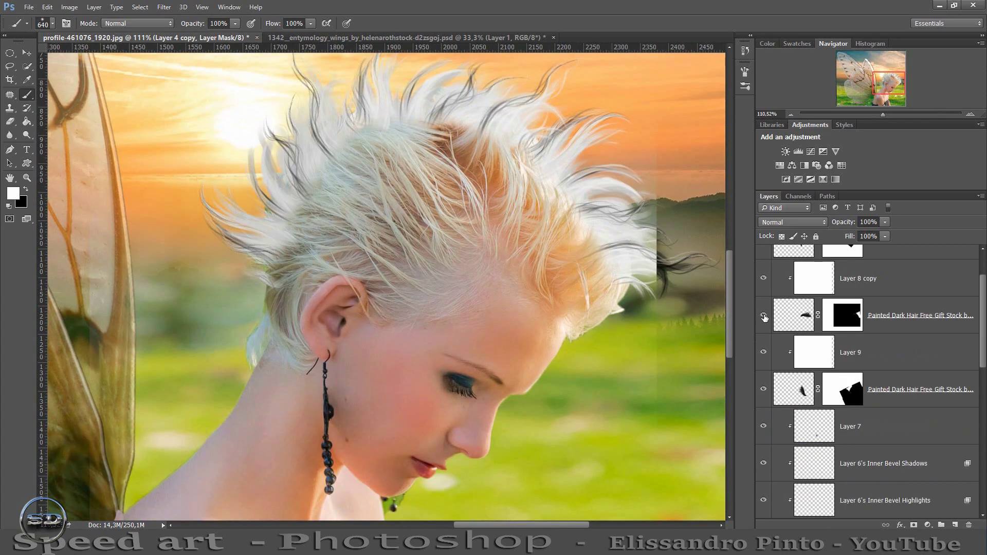
pyautogui.click(763, 315)
pyautogui.click(874, 278)
pyautogui.press('v')
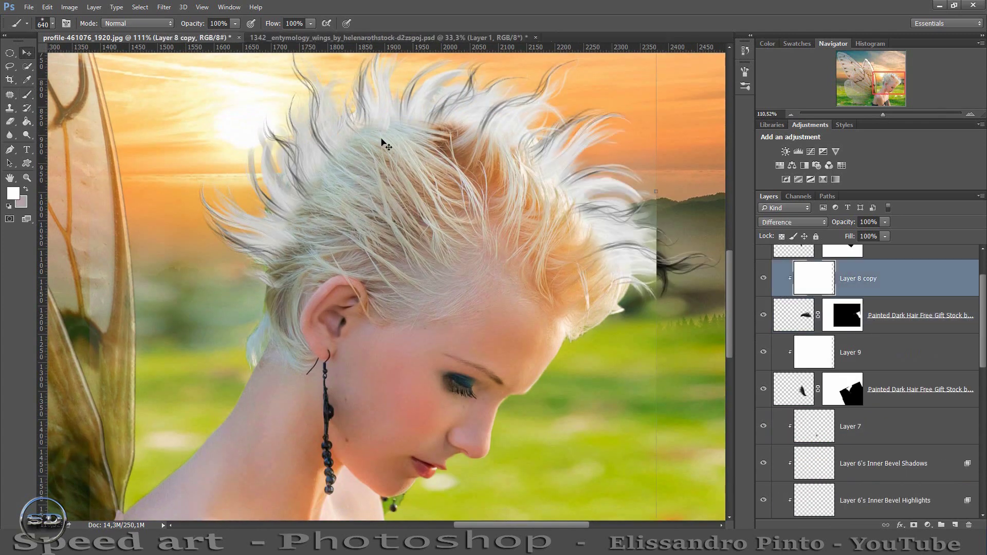
pyautogui.scroll(-5, 869, 386)
pyautogui.scroll(-3, 869, 386)
pyautogui.click(763, 463)
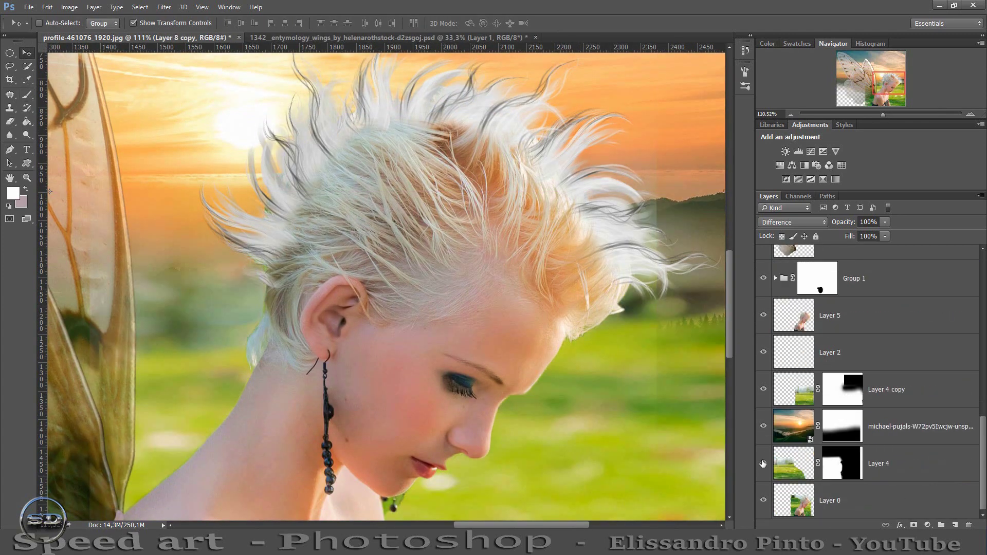
pyautogui.click(763, 463)
pyautogui.click(874, 501)
pyautogui.click(763, 464)
pyautogui.click(763, 463)
# Add a layer mask to Layer 0 and set up a black brush for masking
pyautogui.click(913, 525)
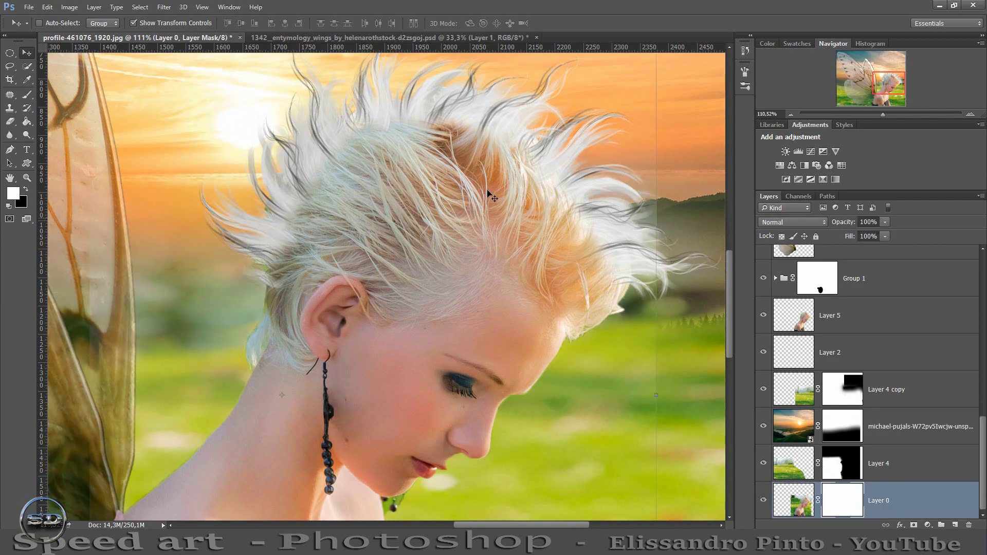
pyautogui.press('b')
pyautogui.scroll(4, 869, 385)
pyautogui.scroll(-3, 869, 386)
pyautogui.click(905, 448)
pyautogui.click(24, 190)
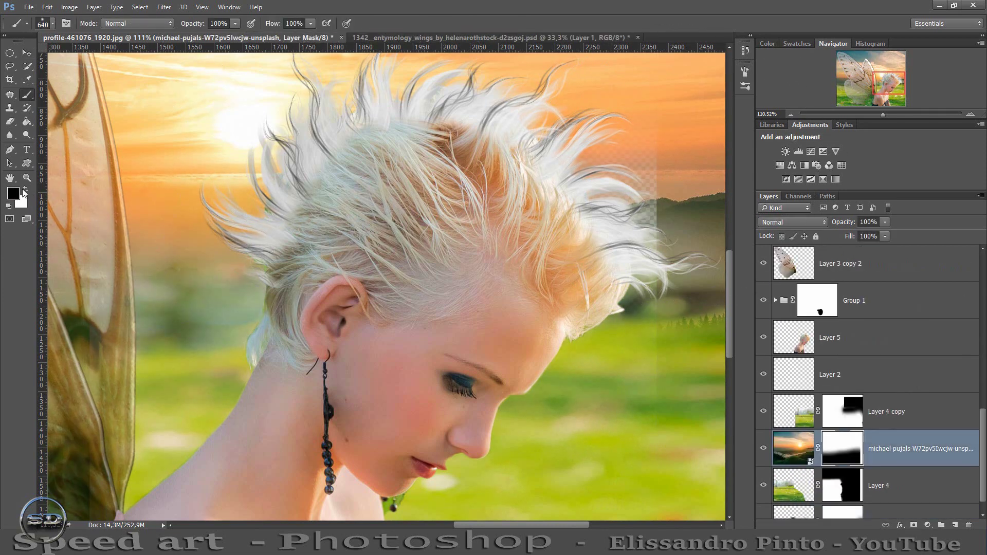
# Zoom out to view the whole composite, selecting Layer 8 and then Layer 0
pyautogui.scroll(-3, 640, 252)
pyautogui.moveTo(872, 113); pyautogui.dragTo(902, 115)
pyautogui.scroll(10, 869, 360)
pyautogui.click(871, 271)
pyautogui.scroll(-10, 869, 381)
pyautogui.click(880, 500)
# Freehand-lasso a patch of the woman's shoulder skin
pyautogui.click(8, 66)
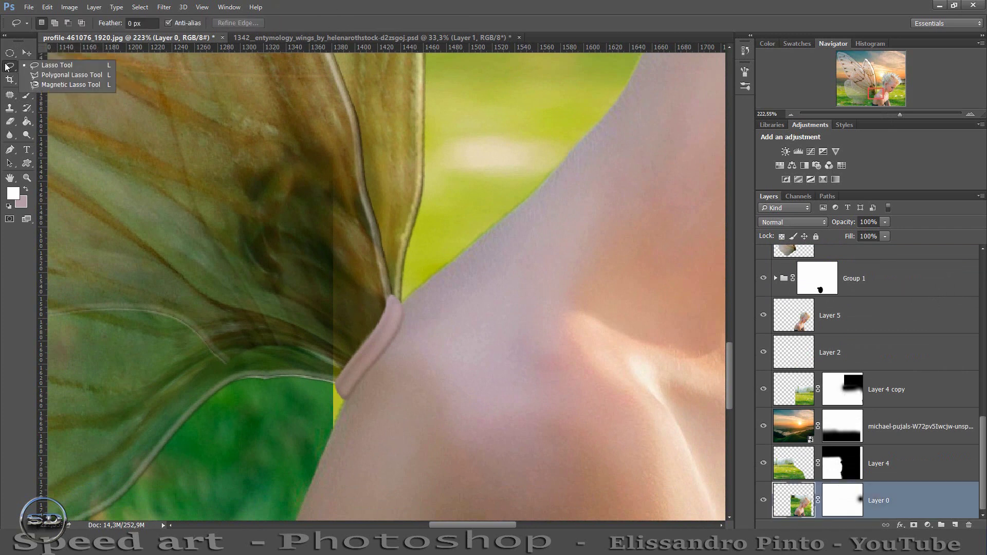
pyautogui.click(57, 66)
pyautogui.scroll(-1, 411, 257)
pyautogui.moveTo(450, 285); pyautogui.dragTo(366, 390)
# Copy the skin patch to a new layer and shift it up-left over the wing joint
pyautogui.hotkey('ctrl', 'j')
pyautogui.press('v')
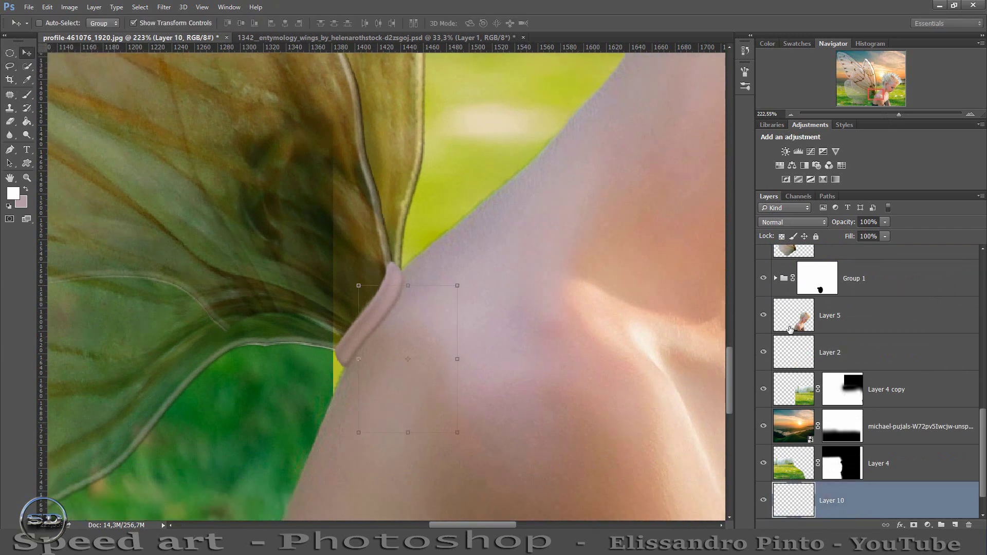
pyautogui.moveTo(416, 341); pyautogui.dragTo(381, 309)
pyautogui.click(8, 136)
pyautogui.click(52, 157)
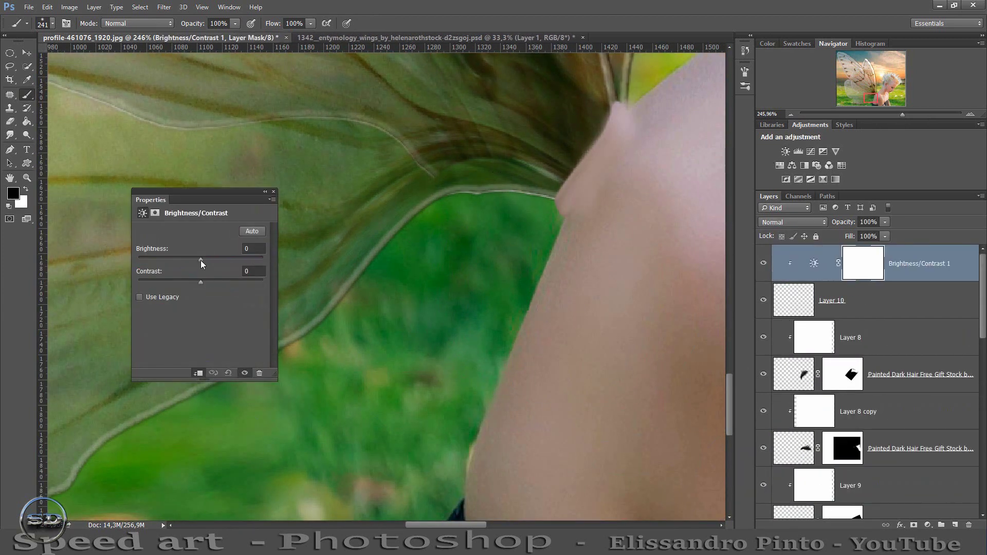
# Darken the shoulder patch to Brightness -17 and Contrast 17, then zoom out to the whole image
pyautogui.moveTo(200, 260); pyautogui.dragTo(193, 259)
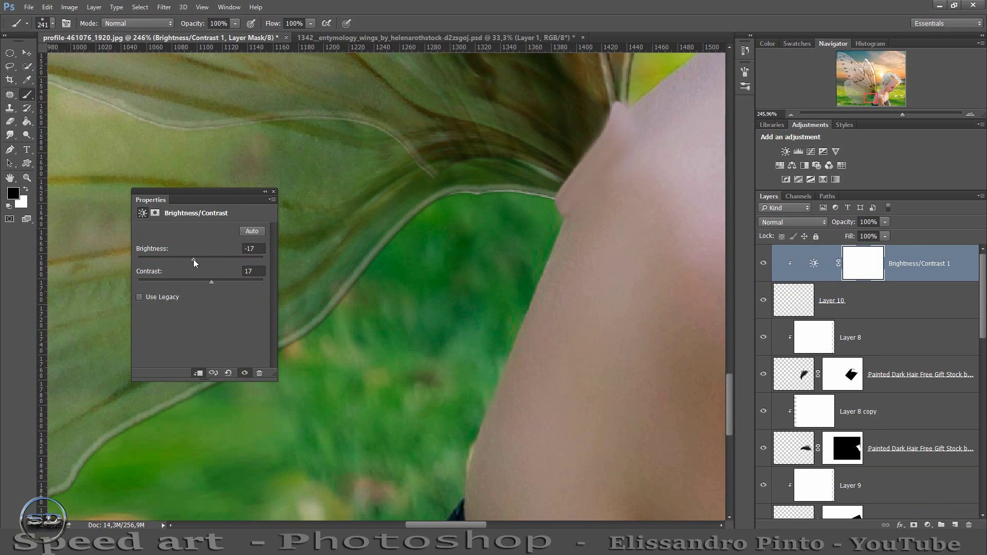
pyautogui.hotkey('ctrl', '1')
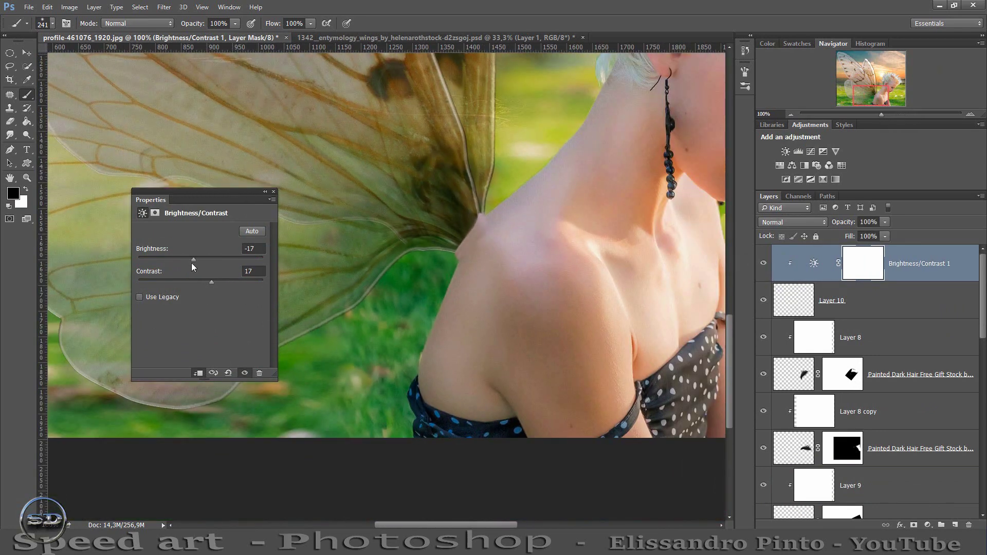
pyautogui.click(273, 191)
pyautogui.moveTo(881, 114); pyautogui.dragTo(870, 114)
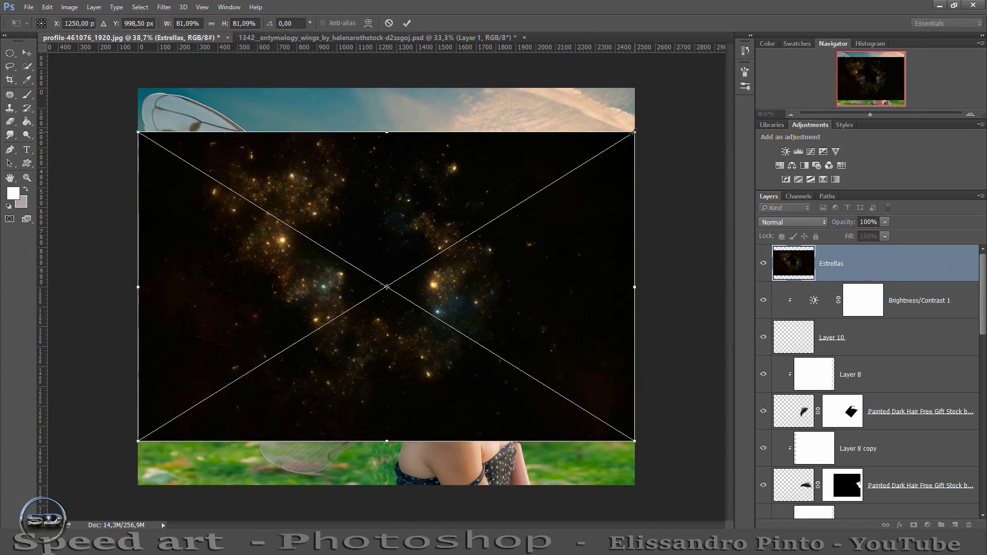
# Scale the Estrellas stars to fill the picture, blend in Screen, and mask them away from the woman
pyautogui.moveTo(634, 445); pyautogui.dragTo(725, 519)
pyautogui.press('Return')
pyautogui.click(793, 222)
pyautogui.click(771, 309)
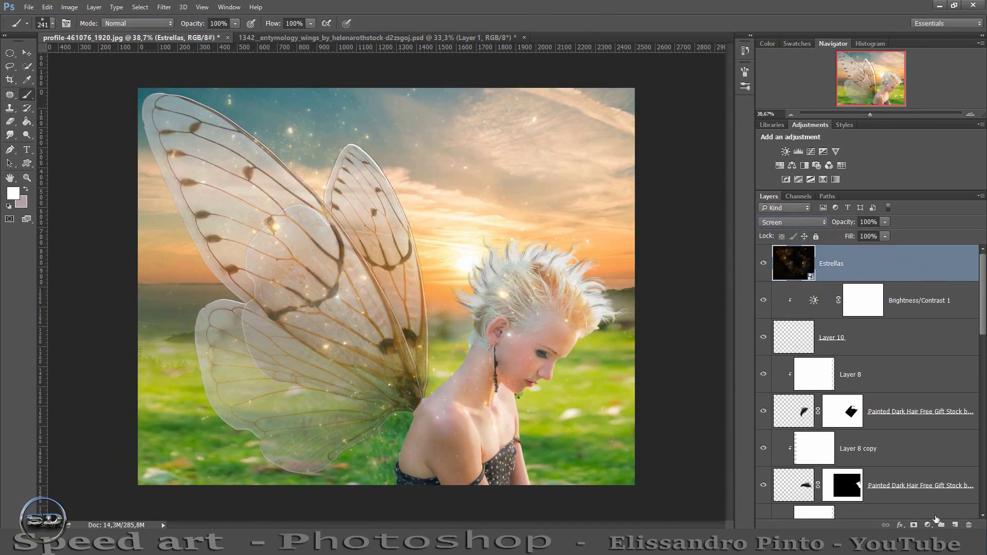
pyautogui.click(914, 525)
pyautogui.press('d')
pyautogui.moveTo(592, 267); pyautogui.dragTo(463, 452)
# Stretch the Textura sparkle image over the whole picture, blend it in Screen, and add a mask
pyautogui.click(763, 263)
pyautogui.click(763, 264)
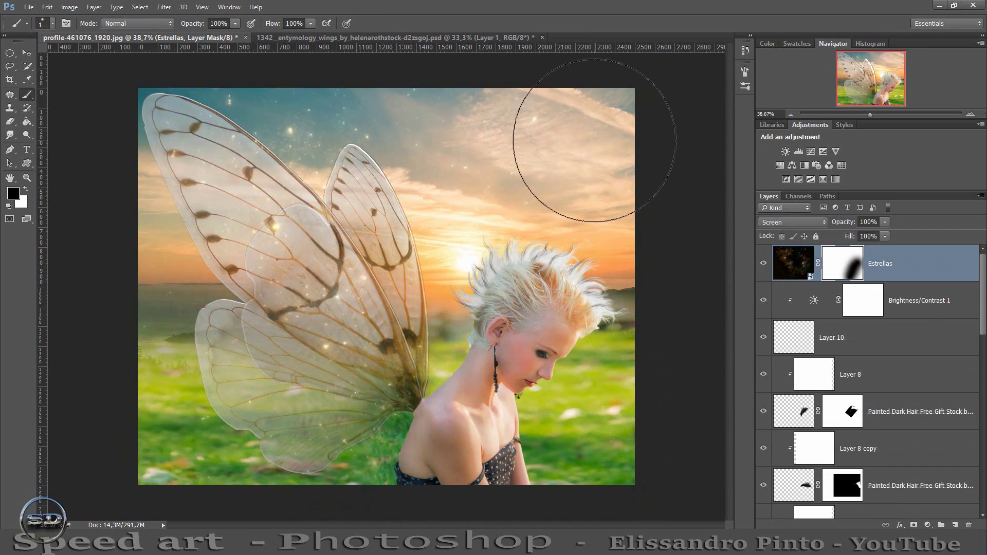
pyautogui.moveTo(447, 216); pyautogui.dragTo(447, 44)
pyautogui.moveTo(260, 353); pyautogui.dragTo(128, 419)
pyautogui.moveTo(635, 419); pyautogui.dragTo(697, 497)
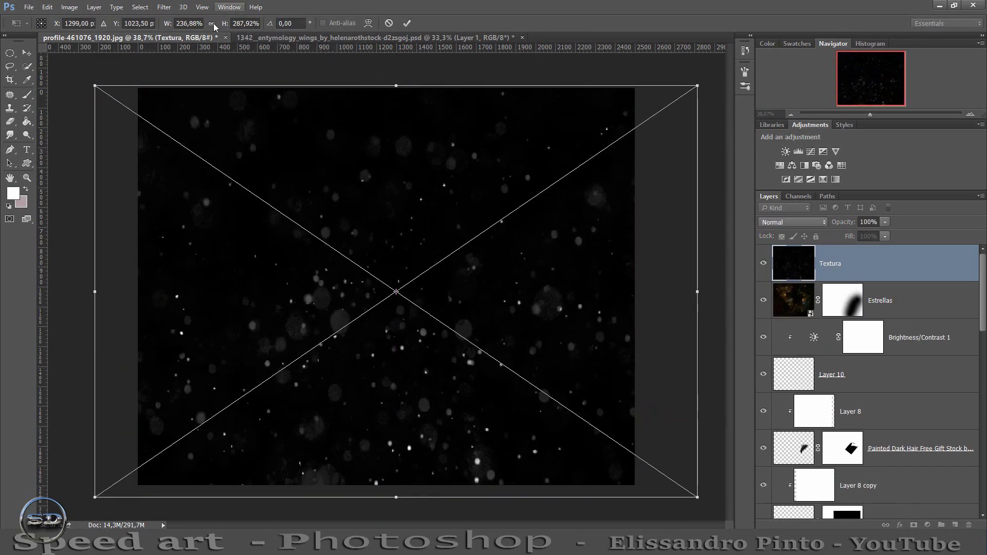
pyautogui.press('Return')
pyautogui.click(794, 223)
pyautogui.click(770, 309)
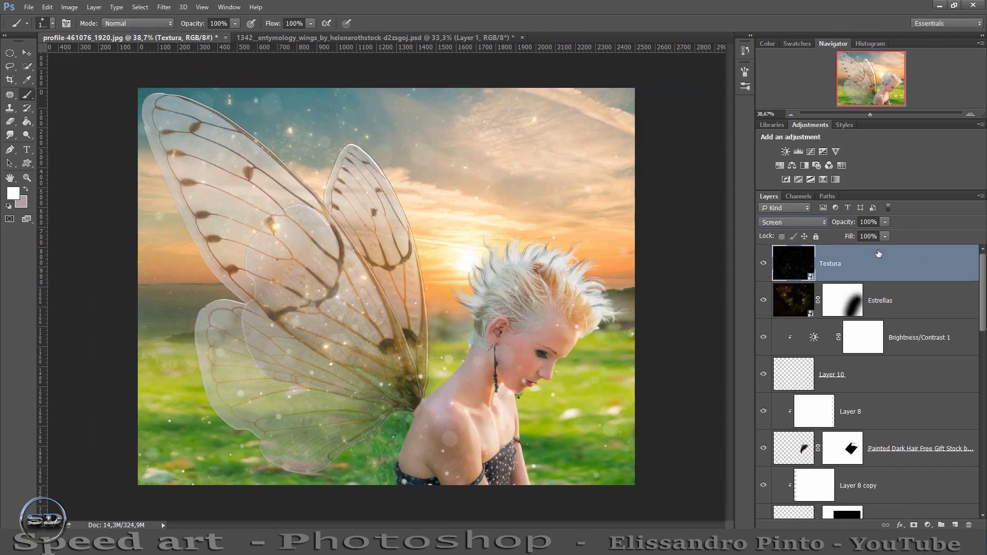
pyautogui.click(913, 525)
# Add two Color Lookup layers, the second a warm sepia look with reduced opacity and fill
pyautogui.press('d')
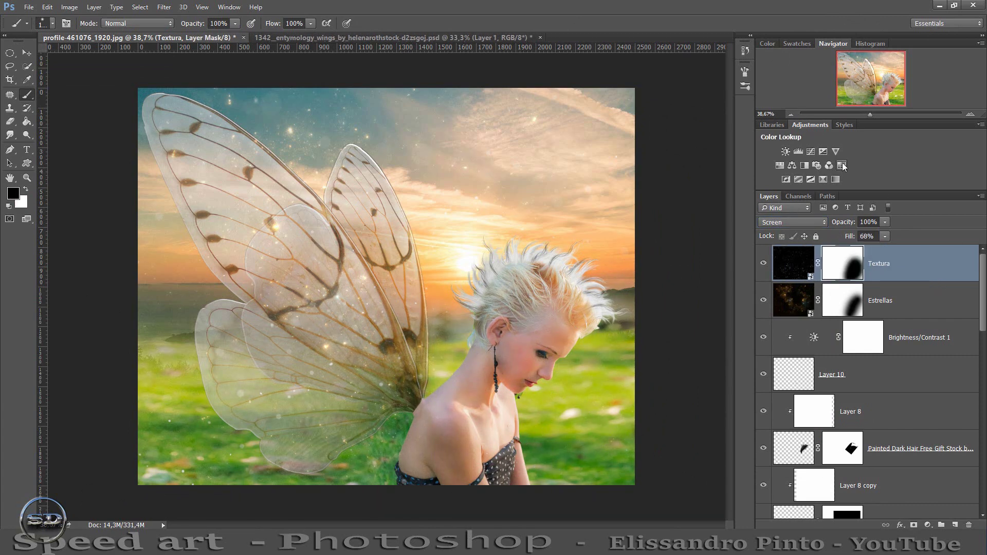
pyautogui.click(842, 165)
pyautogui.click(214, 273)
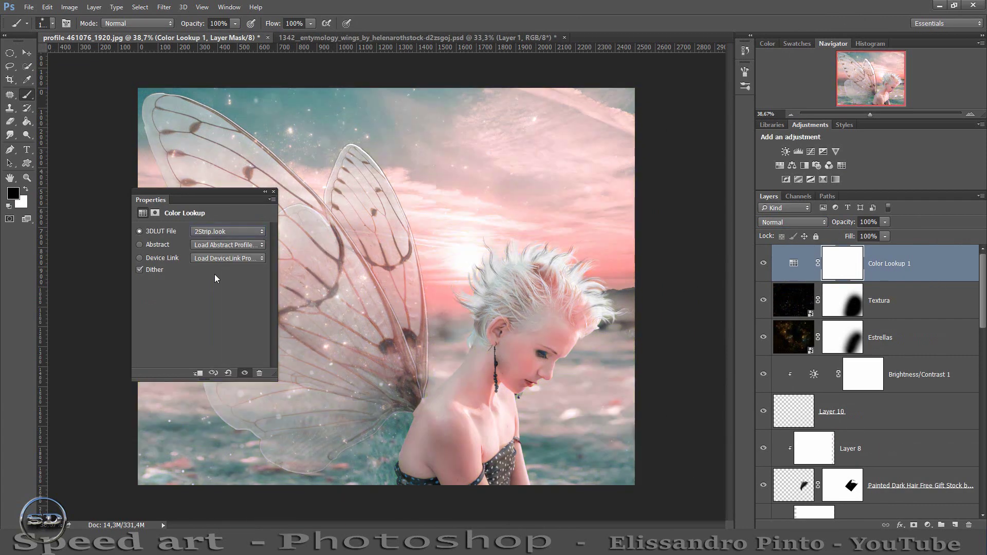
pyautogui.click(276, 197)
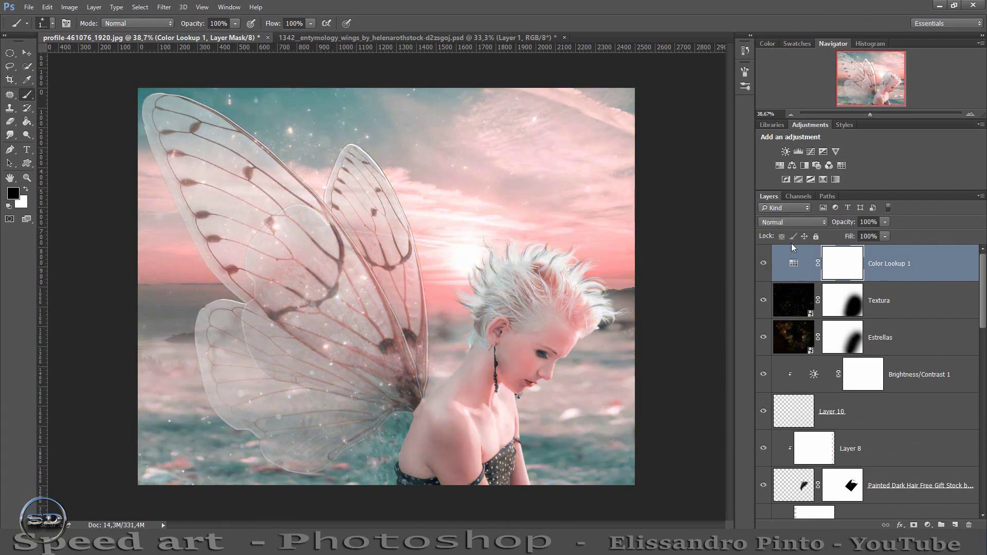
pyautogui.click(841, 165)
pyautogui.click(220, 227)
pyautogui.click(211, 273)
pyautogui.click(276, 197)
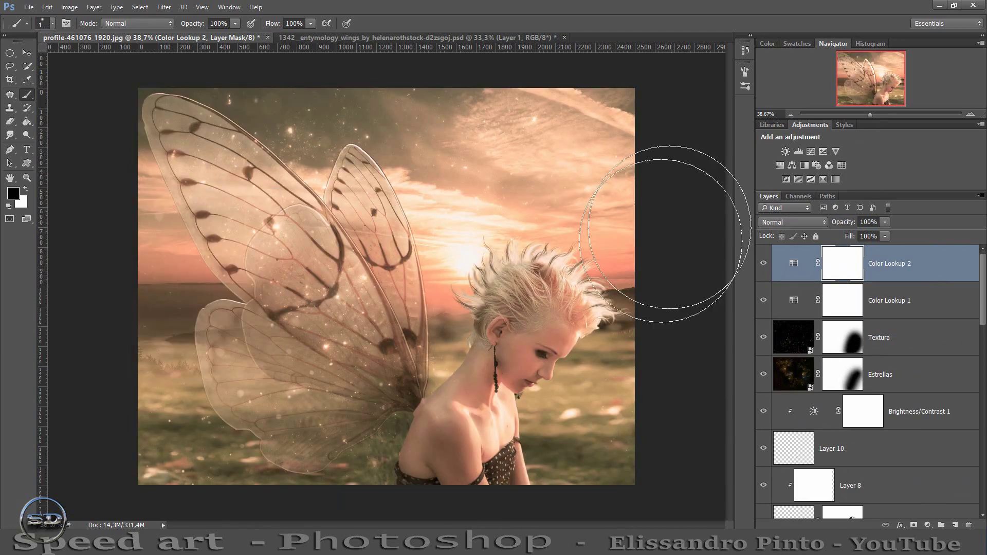
pyautogui.moveTo(843, 236); pyautogui.dragTo(813, 222)
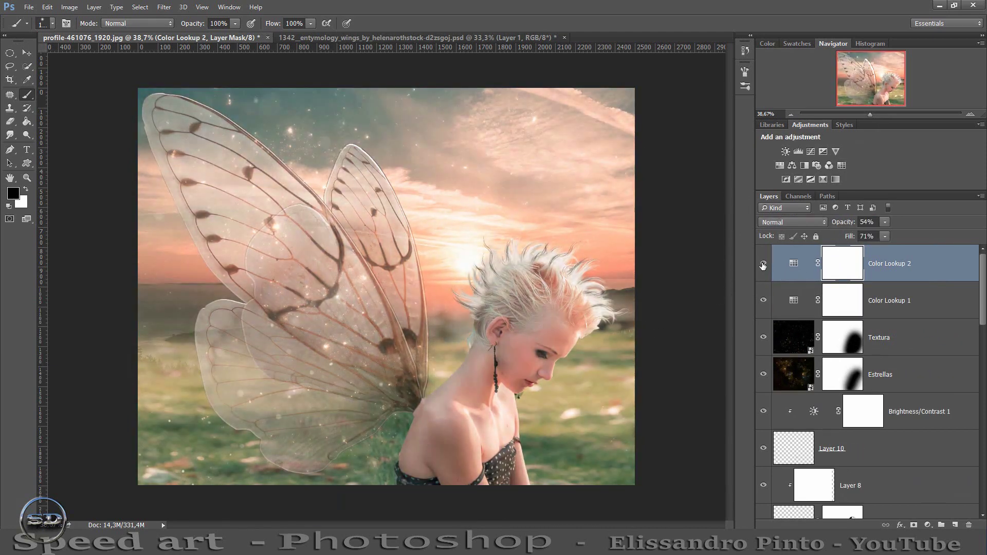
# Add Brightness/Contrast, a darkening Curves and a Vibrance layer, then stamp visible layers into Layer 11
pyautogui.click(786, 151)
pyautogui.click(811, 151)
pyautogui.moveTo(204, 312)
pyautogui.mouseDown()
pyautogui.moveTo(195, 325)
pyautogui.moveTo(216, 285)
pyautogui.mouseUp()
pyautogui.click(265, 191)
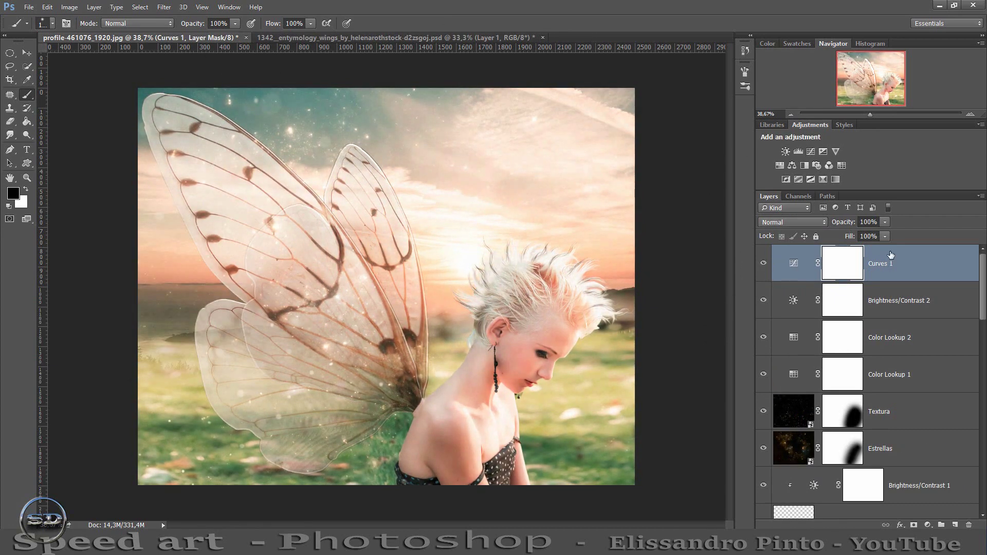
pyautogui.click(836, 151)
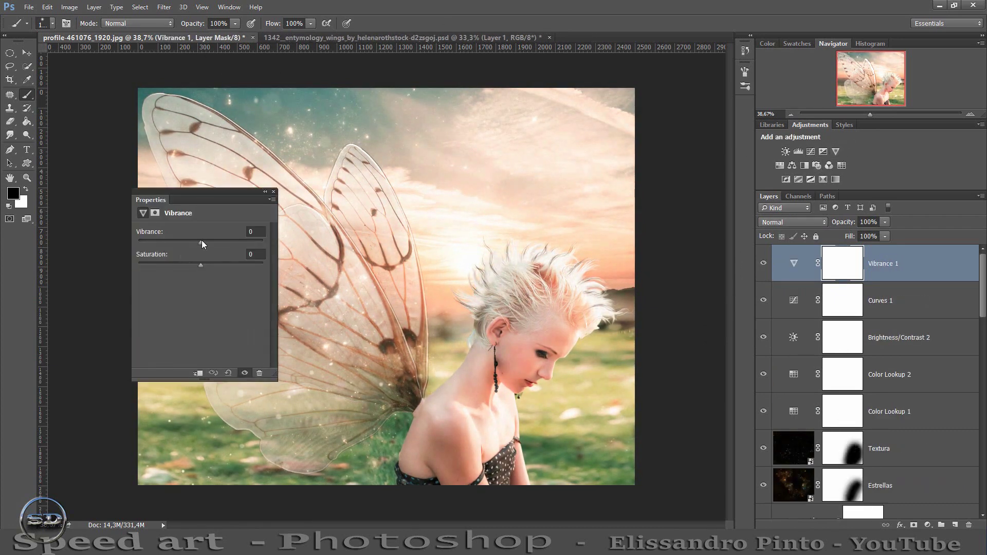
pyautogui.click(274, 191)
pyautogui.hotkey('ctrl', 'shift', 'alt', 'e')
# Duplicate Layer 11 and apply a High Pass filter to the copy
pyautogui.hotkey('ctrl', 'j')
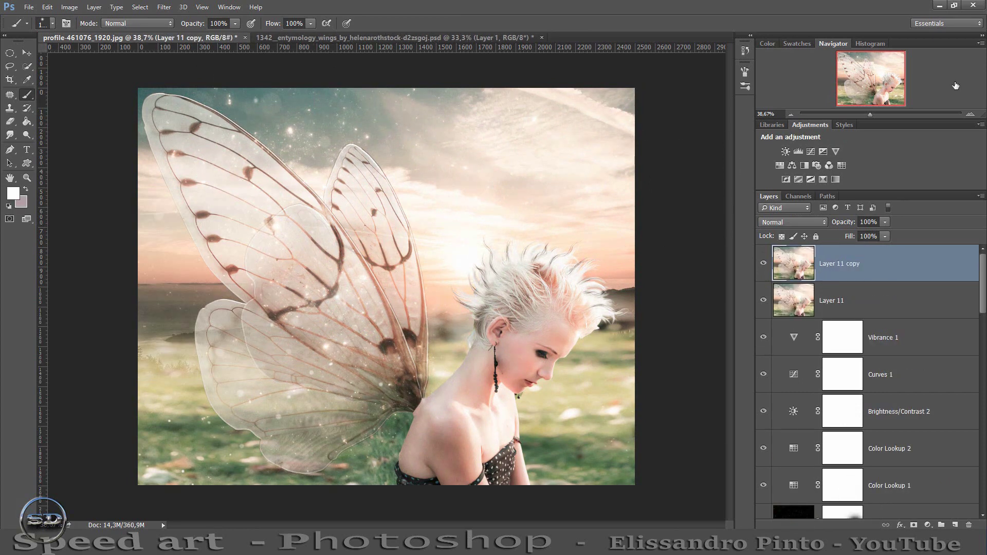
pyautogui.click(164, 6)
pyautogui.moveTo(242, 310)
pyautogui.click(361, 322)
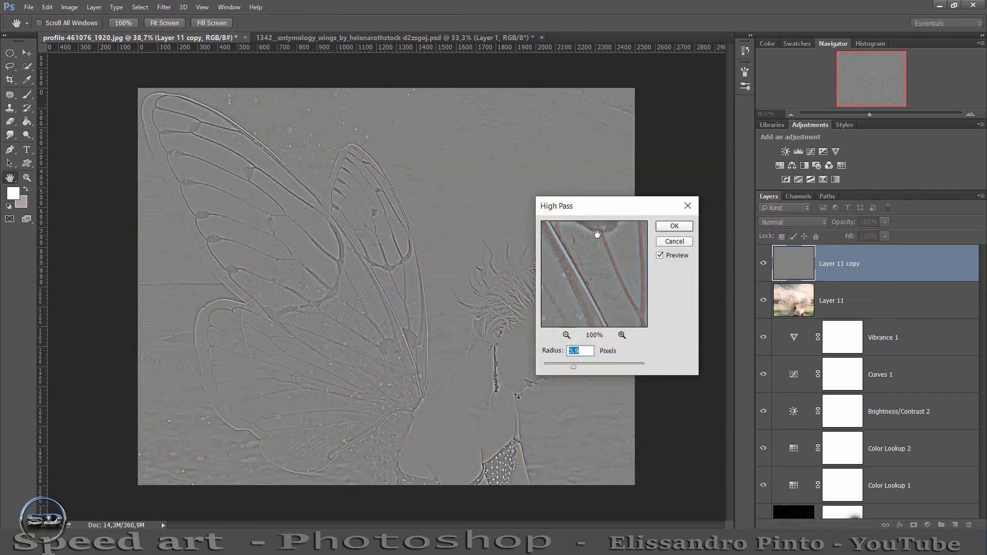
pyautogui.moveTo(595, 200); pyautogui.dragTo(492, 75)
pyautogui.click(573, 99)
# Blend the High Pass copy as Overlay at 77% fill and stamp visible layers into Layer 12
pyautogui.click(794, 222)
pyautogui.click(770, 348)
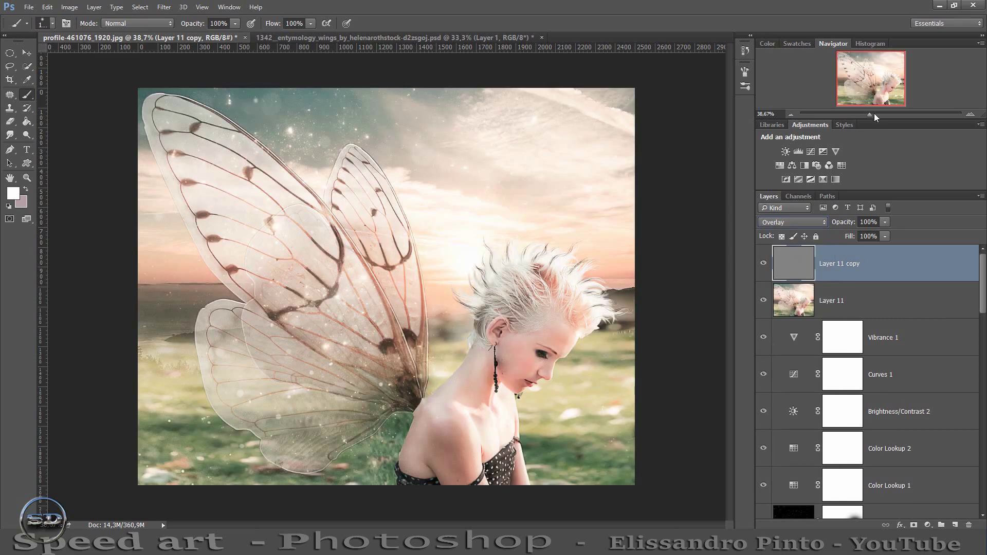
pyautogui.moveTo(869, 114); pyautogui.dragTo(879, 114)
pyautogui.moveTo(856, 237); pyautogui.dragTo(844, 236)
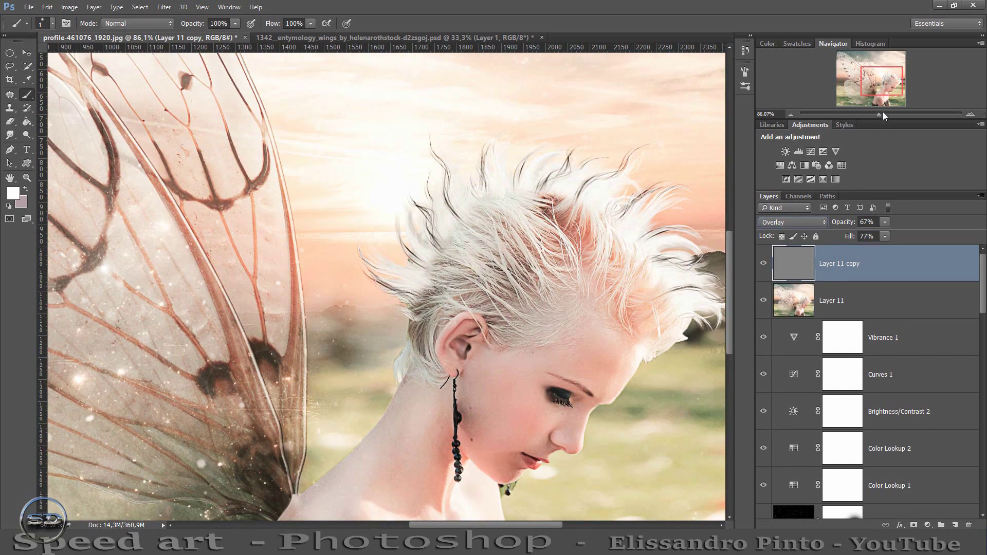
pyautogui.moveTo(884, 113); pyautogui.dragTo(868, 113)
pyautogui.hotkey('ctrl', 'shift', 'alt', 'e')
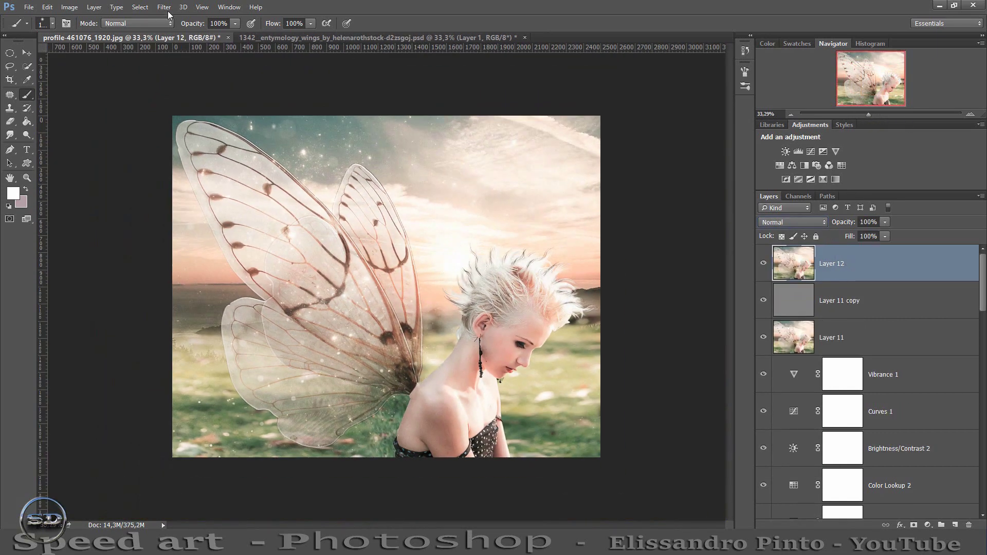
pyautogui.click(164, 7)
# Apply a cool Tungsten To Daylight Cross Balance preset to Layer 12 in Color Efex Pro 4
pyautogui.click(396, 404)
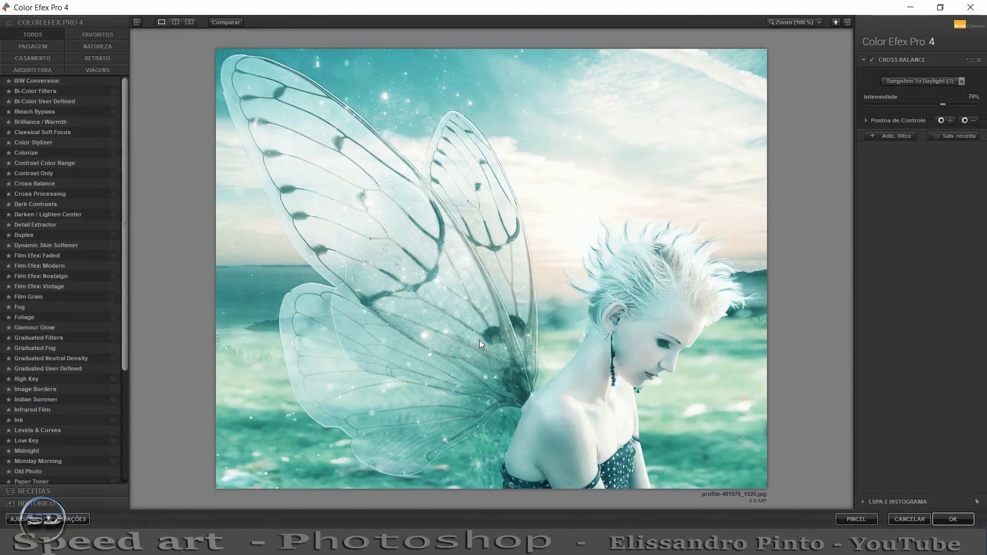
pyautogui.click(920, 82)
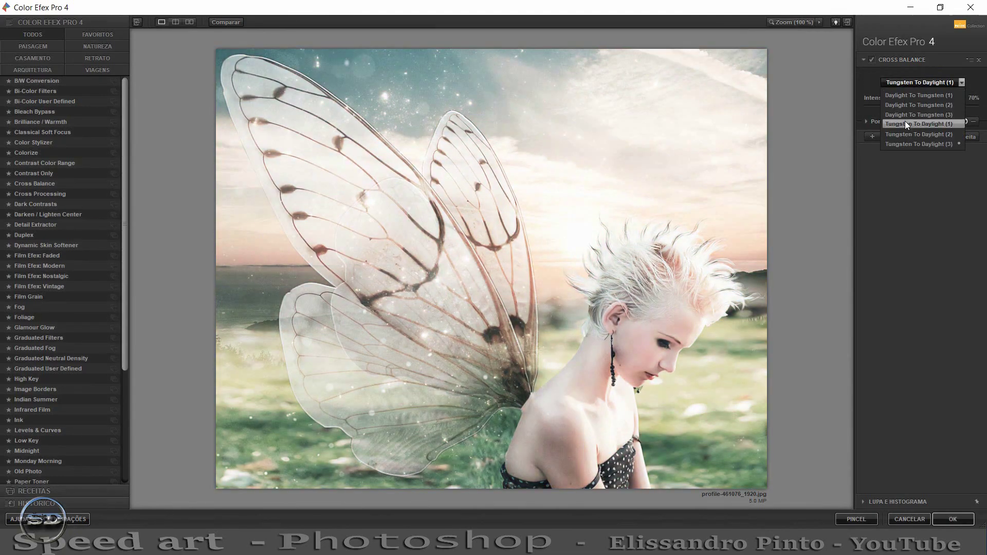
pyautogui.click(906, 133)
pyautogui.click(873, 137)
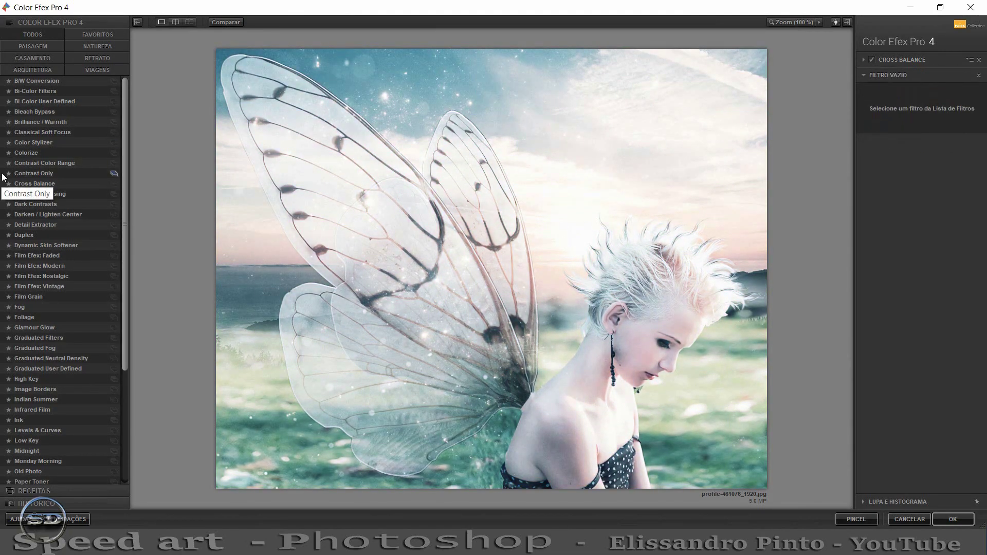
pyautogui.click(31, 132)
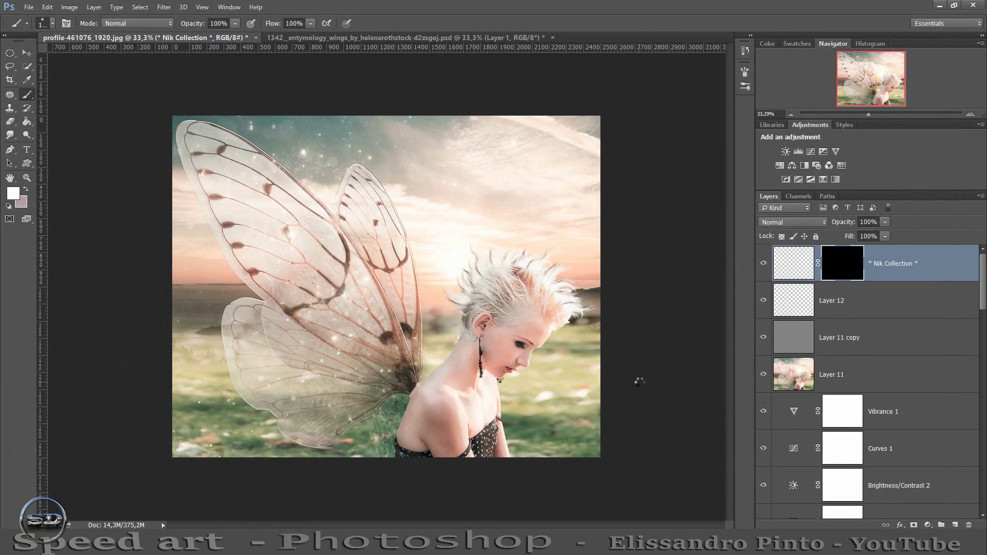
# Fade the cyan Color Efex layer to 23% and stamp visible layers into Layer 13
pyautogui.moveTo(885, 222)
pyautogui.mouseDown()
pyautogui.moveTo(848, 226)
pyautogui.moveTo(874, 241)
pyautogui.mouseUp()
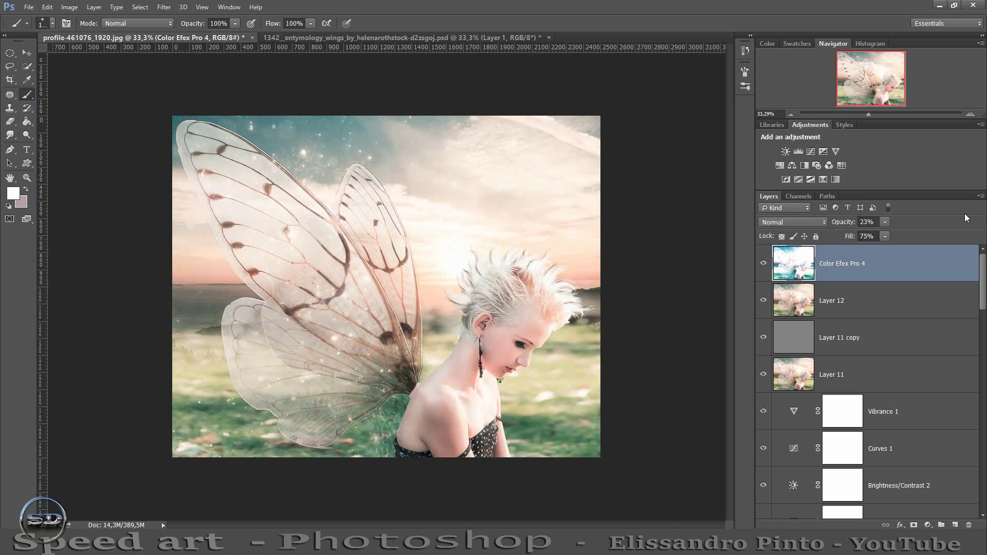
pyautogui.hotkey('ctrl', 'alt', 'shift', 'e')
pyautogui.moveTo(869, 113)
pyautogui.mouseDown()
pyautogui.moveTo(882, 116)
pyautogui.moveTo(865, 117)
pyautogui.mouseUp()
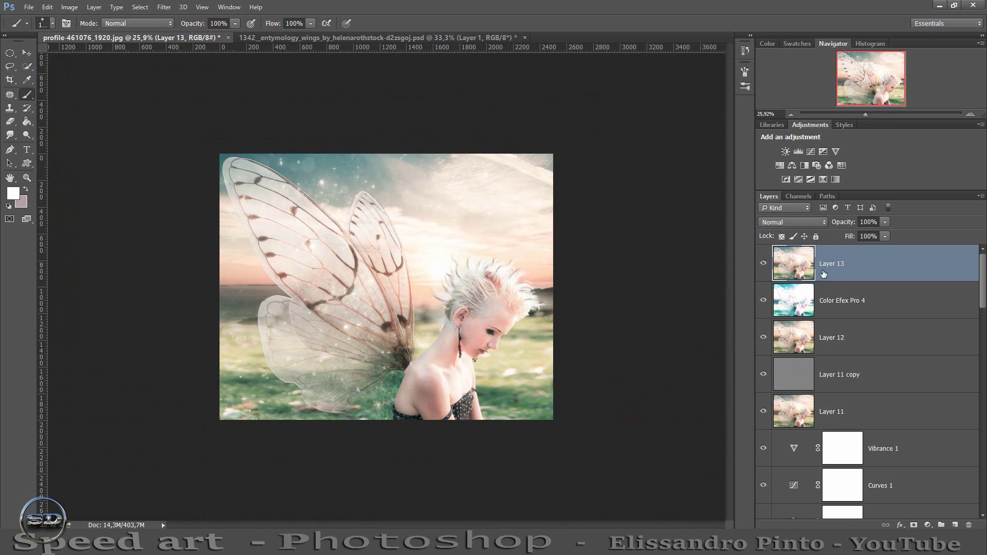
pyautogui.click(764, 264)
pyautogui.click(764, 263)
# Lower Layer 13's fill to 81% with a softer glow blend mode, then stamp into Layer 14
pyautogui.moveTo(850, 238); pyautogui.dragTo(844, 237)
pyautogui.click(792, 222)
pyautogui.click(776, 347)
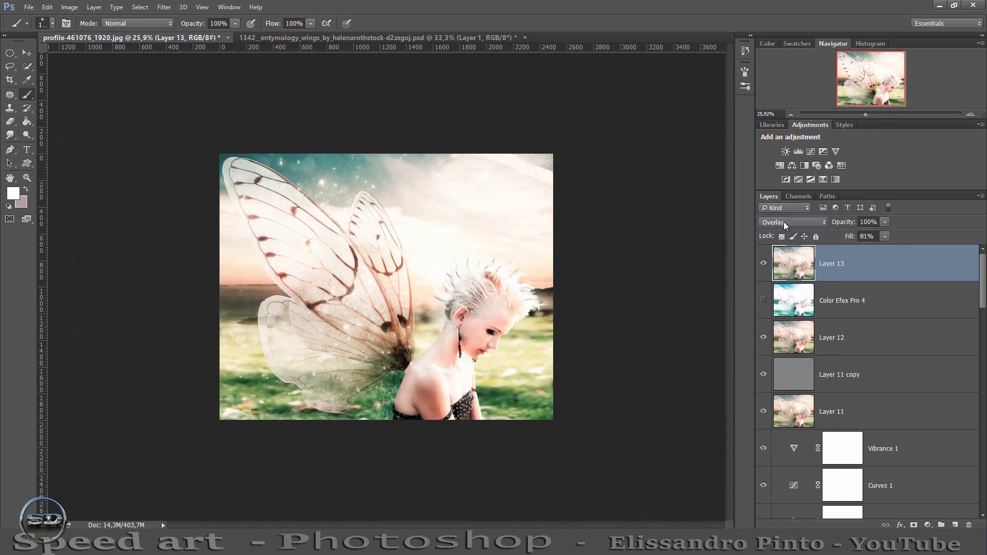
pyautogui.click(764, 300)
pyautogui.click(843, 300)
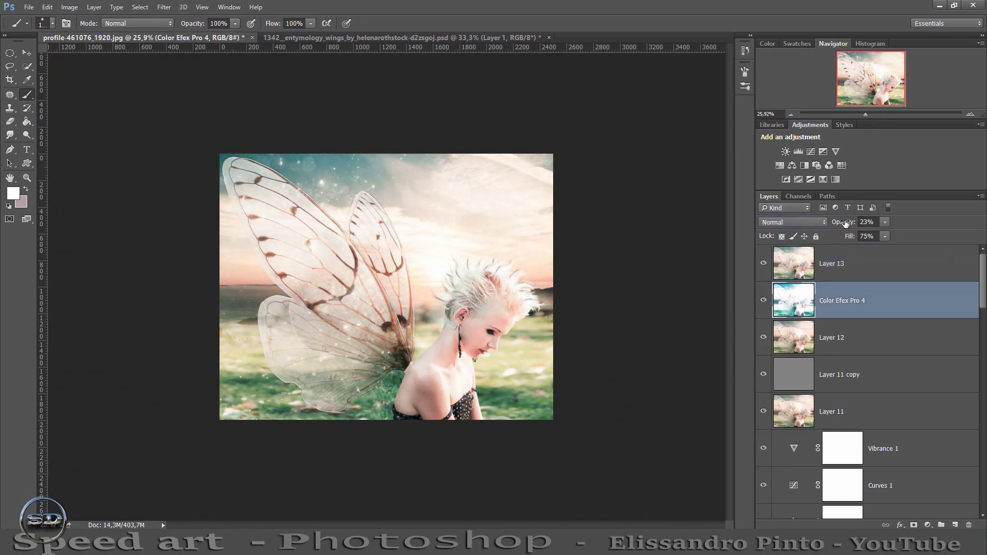
pyautogui.click(845, 264)
pyautogui.hotkey('ctrl', 'shift', 'alt', 'e')
# Run Color Efex Pro 4 on Layer 14 with Cross Balance Daylight To Tungsten (3) plus Cross Processing
pyautogui.click(164, 7)
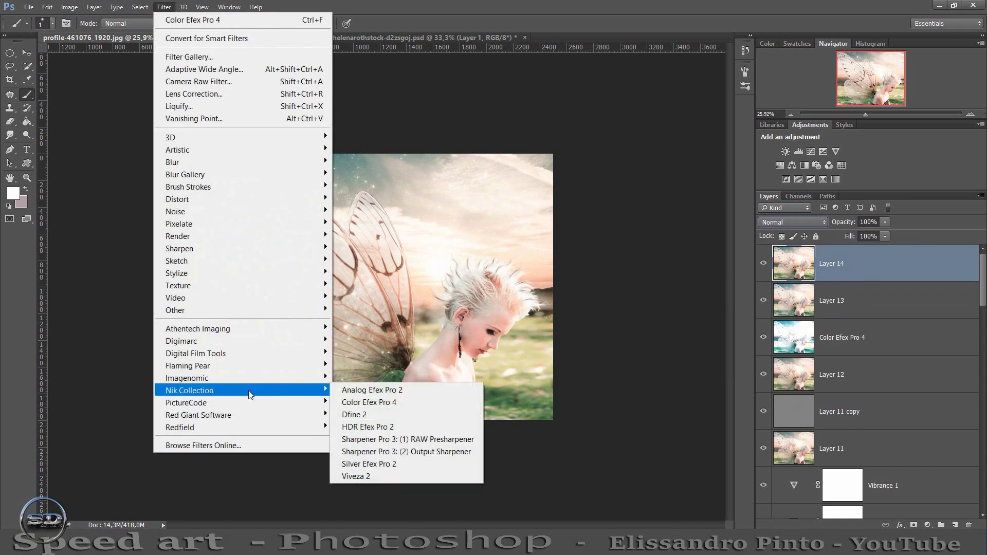
pyautogui.click(370, 402)
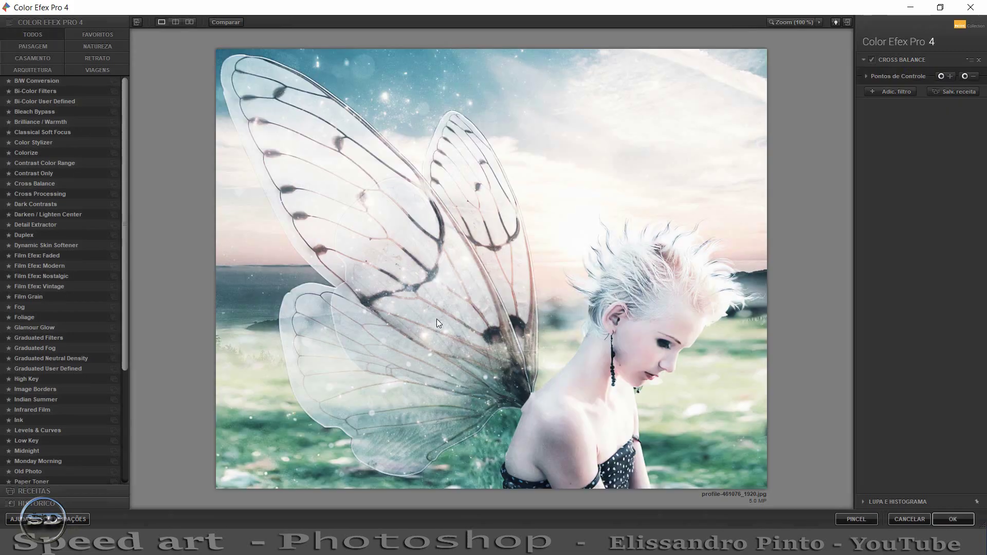
pyautogui.click(921, 83)
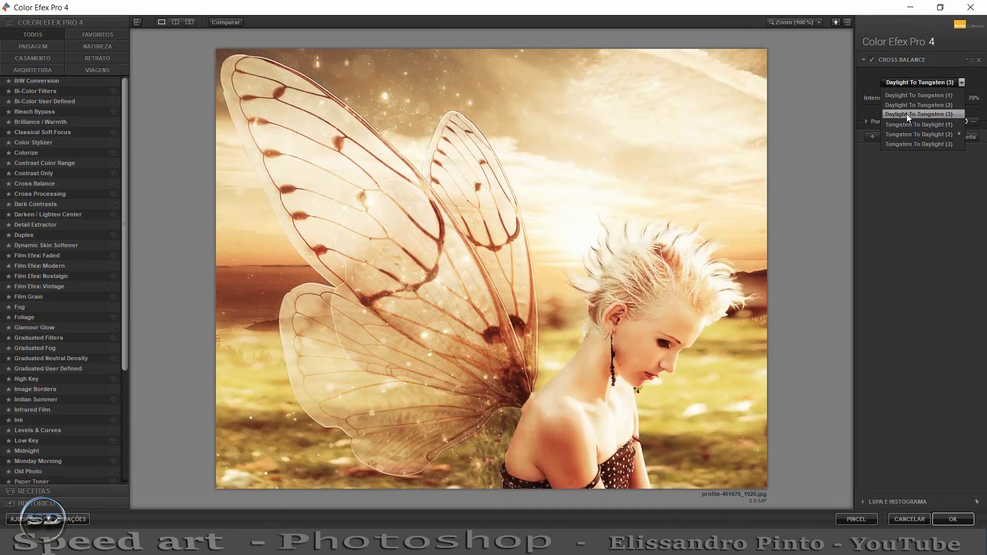
pyautogui.click(906, 113)
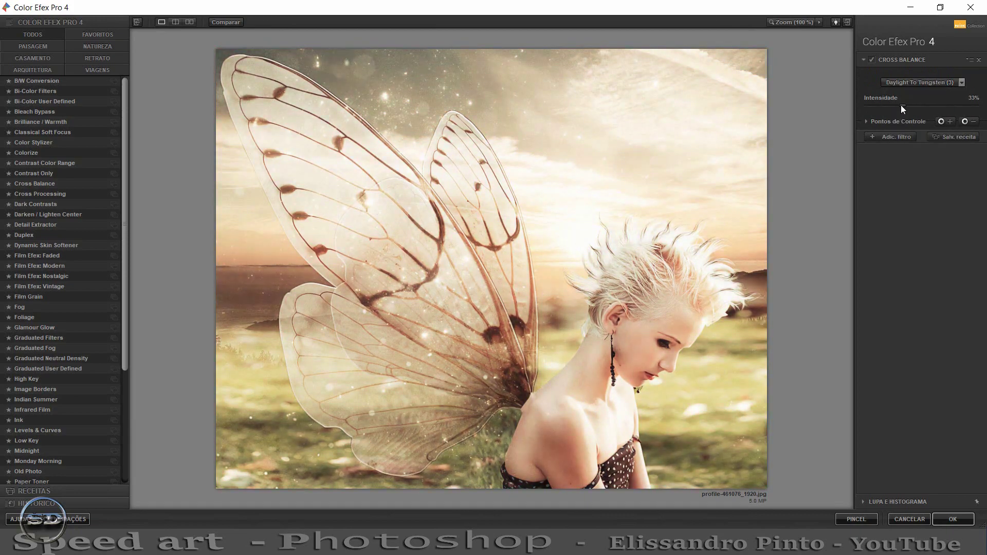
pyautogui.click(896, 136)
pyautogui.click(23, 162)
pyautogui.click(29, 195)
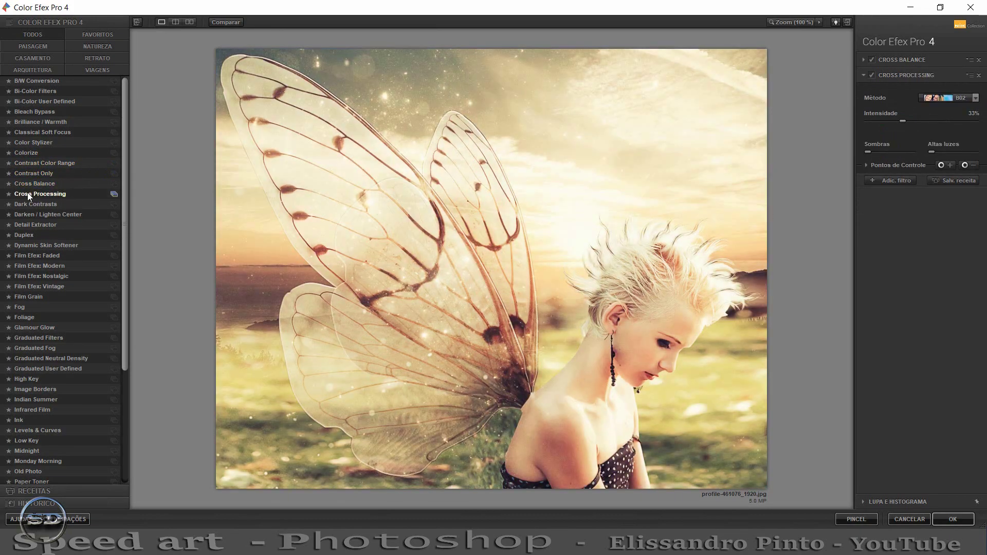
# Pick a Cross Processing preset, settle on Darken / Lighten Center as third filter, and apply
pyautogui.click(949, 98)
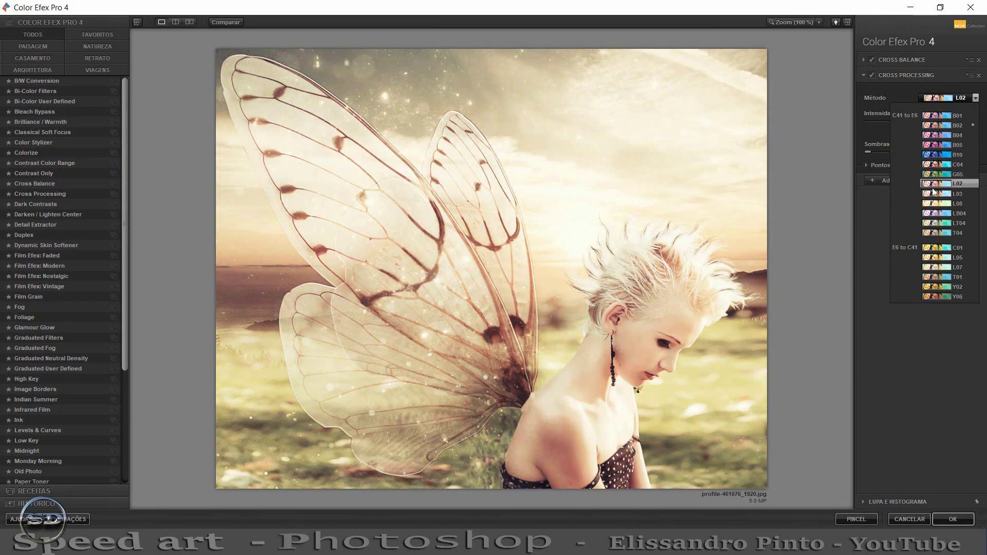
pyautogui.click(941, 184)
pyautogui.click(31, 276)
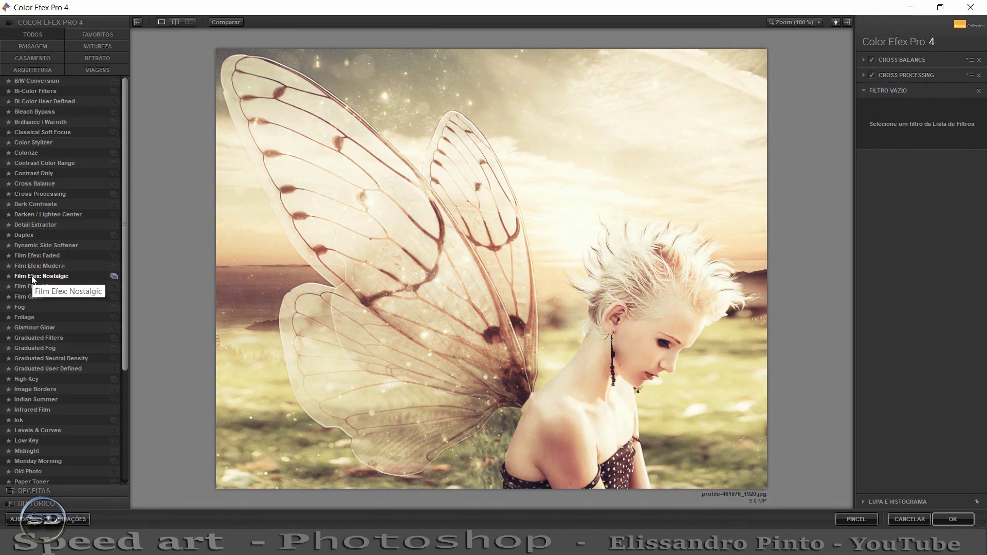
pyautogui.click(976, 221)
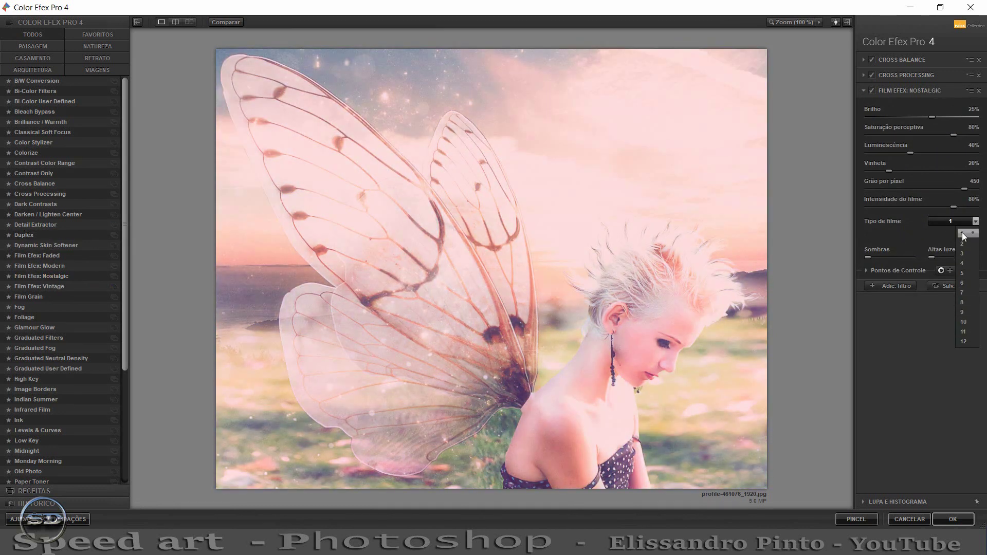
pyautogui.click(962, 232)
pyautogui.click(33, 215)
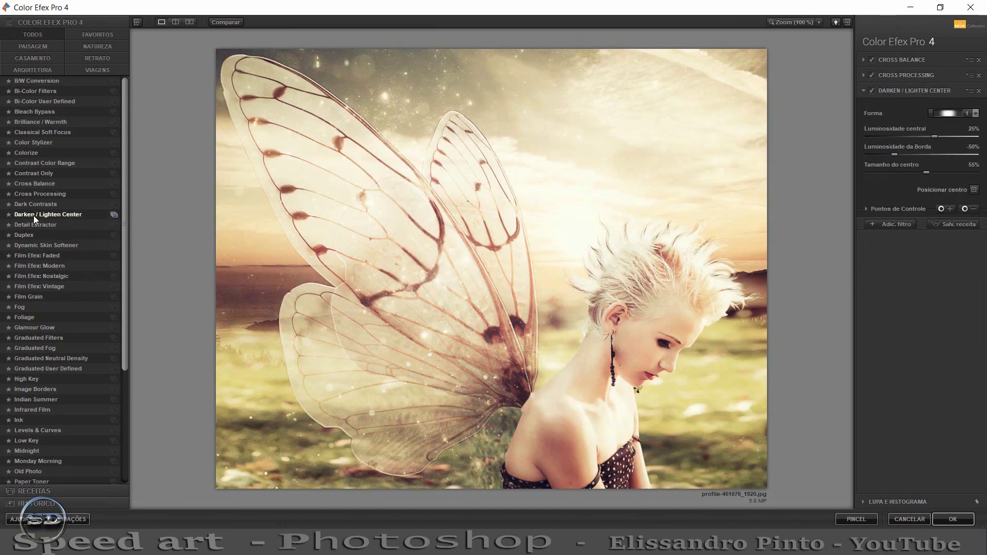
pyautogui.click(42, 195)
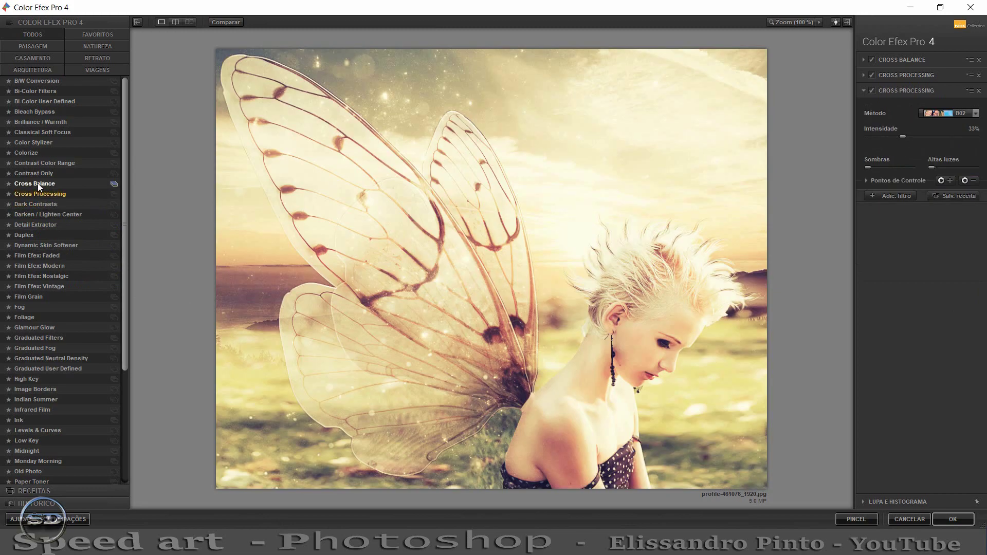
pyautogui.click(31, 208)
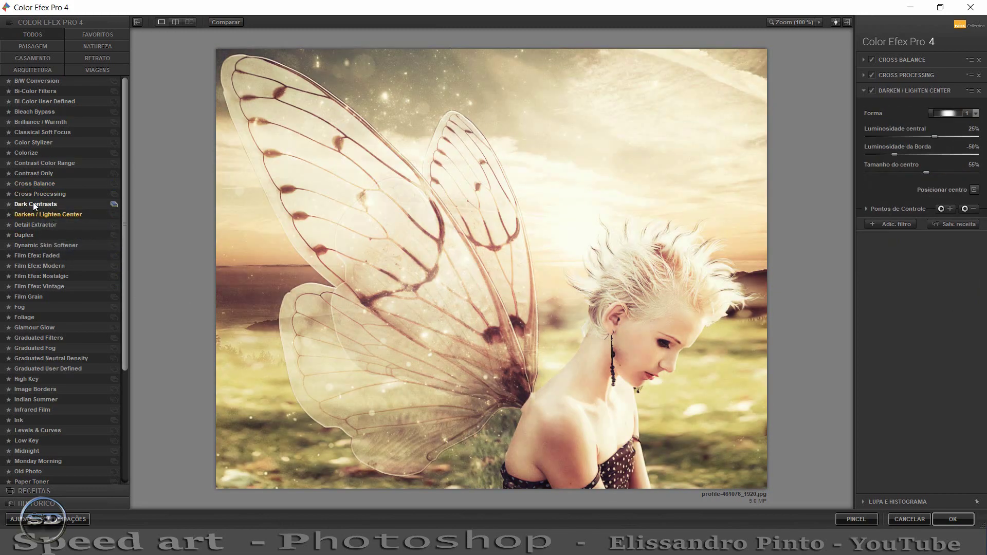
pyautogui.click(33, 203)
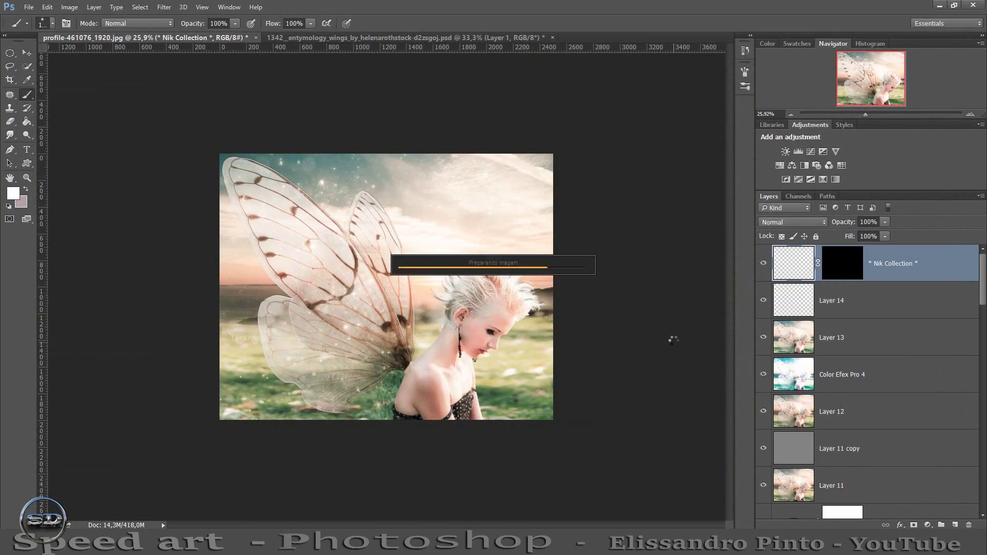
# Fade the golden Color Efex layer to 33% opacity and stamp visible layers into Layer 15
pyautogui.moveTo(849, 236); pyautogui.dragTo(834, 223)
pyautogui.moveTo(849, 237); pyautogui.dragTo(847, 238)
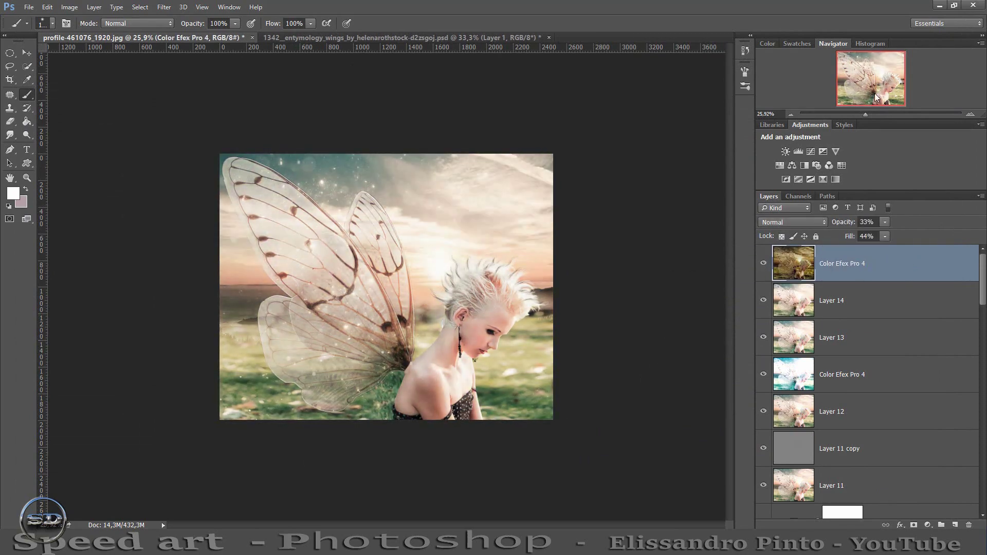
pyautogui.moveTo(875, 114); pyautogui.dragTo(871, 114)
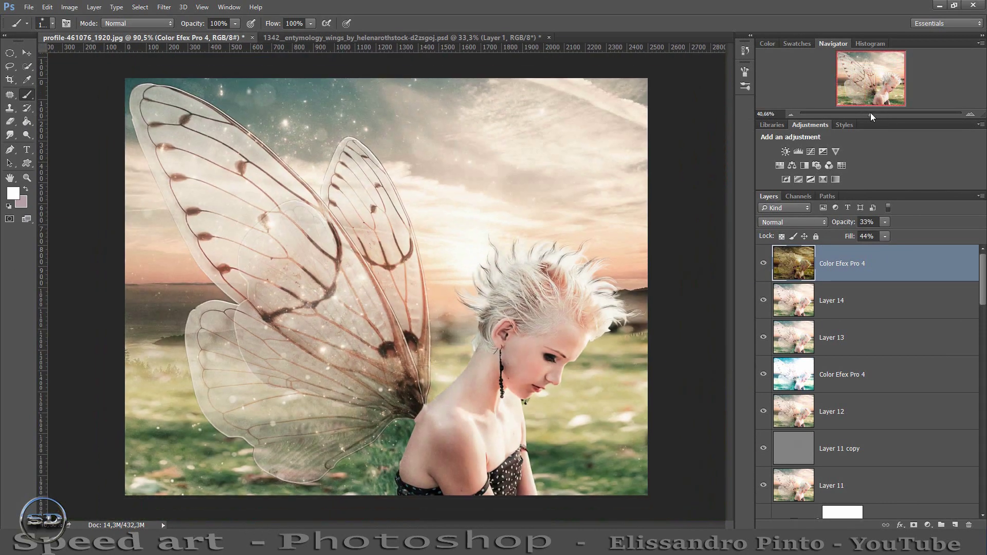
pyautogui.hotkey('ctrl', 'alt', 'shift', 'e')
# Lower global brightness and contrast in Viveza 2 and apply it as a new layer
pyautogui.click(164, 7)
pyautogui.moveTo(186, 402)
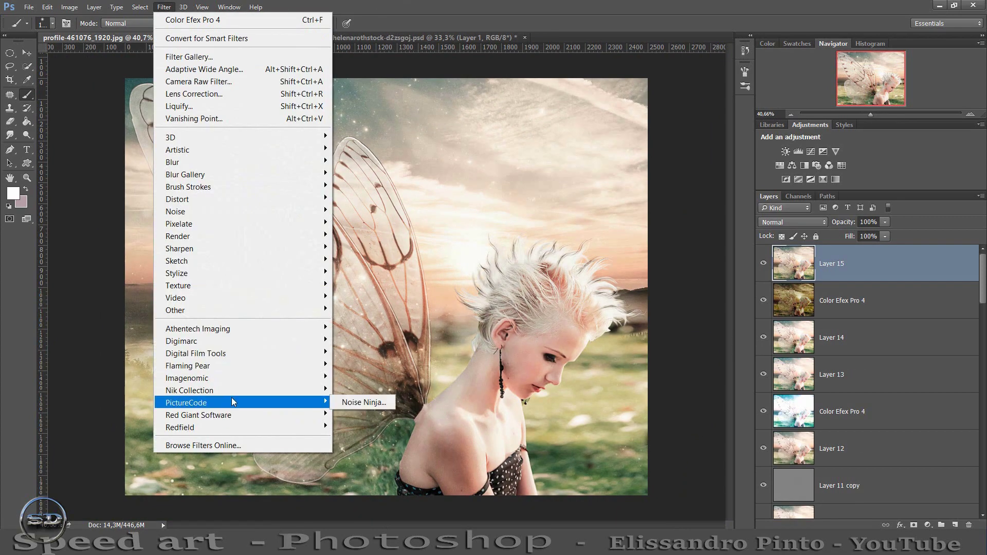
pyautogui.click(360, 476)
pyautogui.moveTo(805, 209)
pyautogui.mouseDown()
pyautogui.moveTo(826, 209)
pyautogui.moveTo(807, 226)
pyautogui.moveTo(812, 208)
pyautogui.mouseUp()
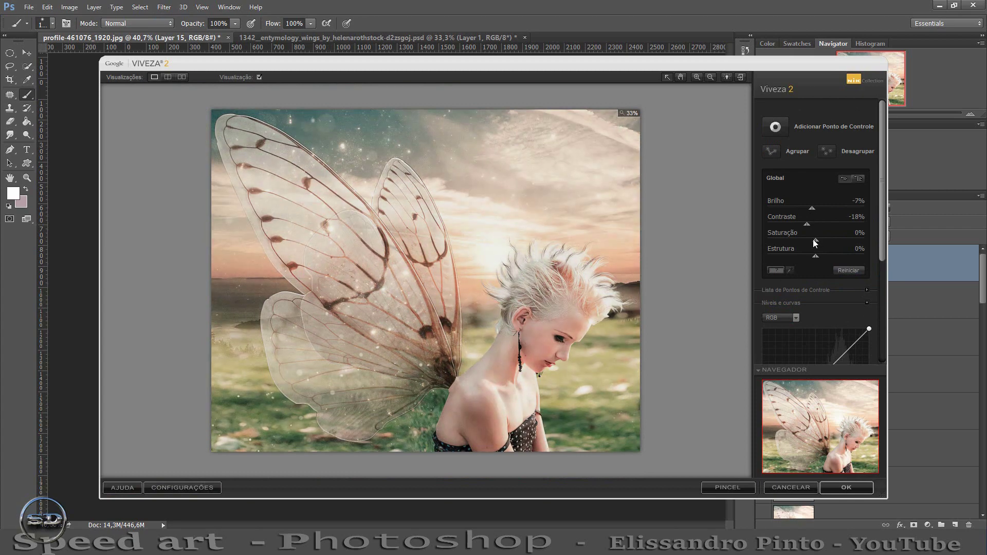
pyautogui.click(831, 488)
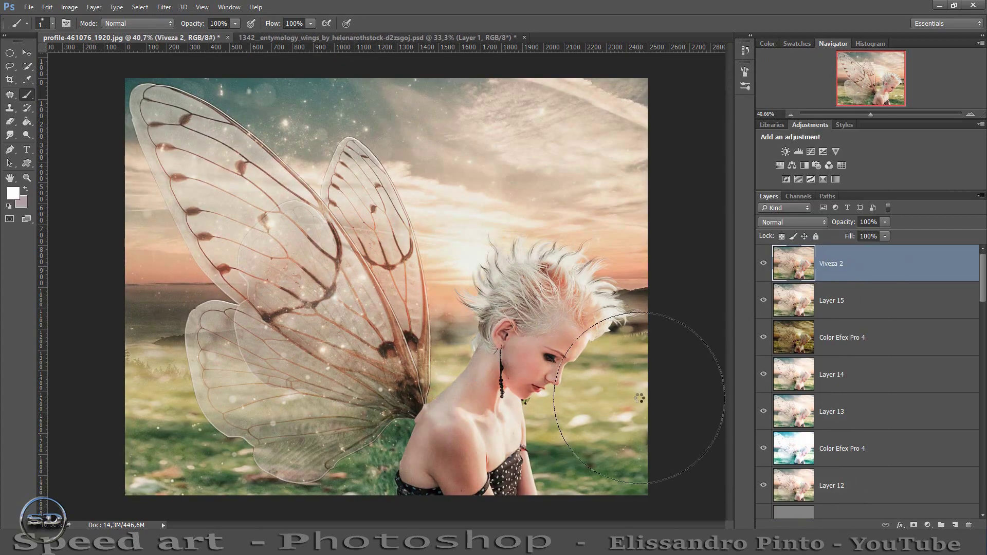
# Set the Viveza 2 layer to 70% opacity and 77% fill, then view the whole fairy image
pyautogui.write('70')
pyautogui.moveTo(871, 114); pyautogui.dragTo(883, 114)
pyautogui.moveTo(874, 79)
pyautogui.mouseDown()
pyautogui.moveTo(864, 94)
pyautogui.moveTo(893, 113)
pyautogui.moveTo(880, 77)
pyautogui.mouseUp()
pyautogui.moveTo(887, 113); pyautogui.dragTo(870, 114)
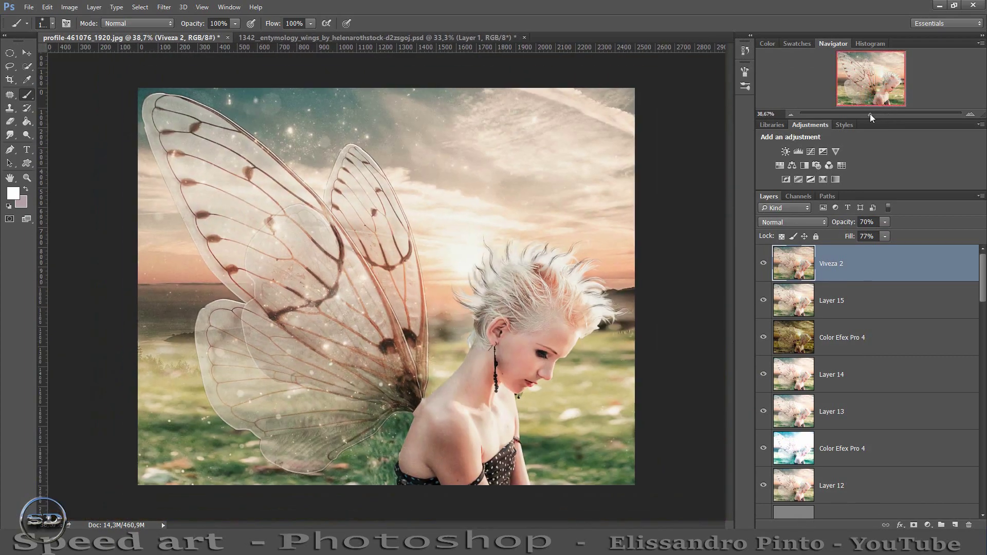